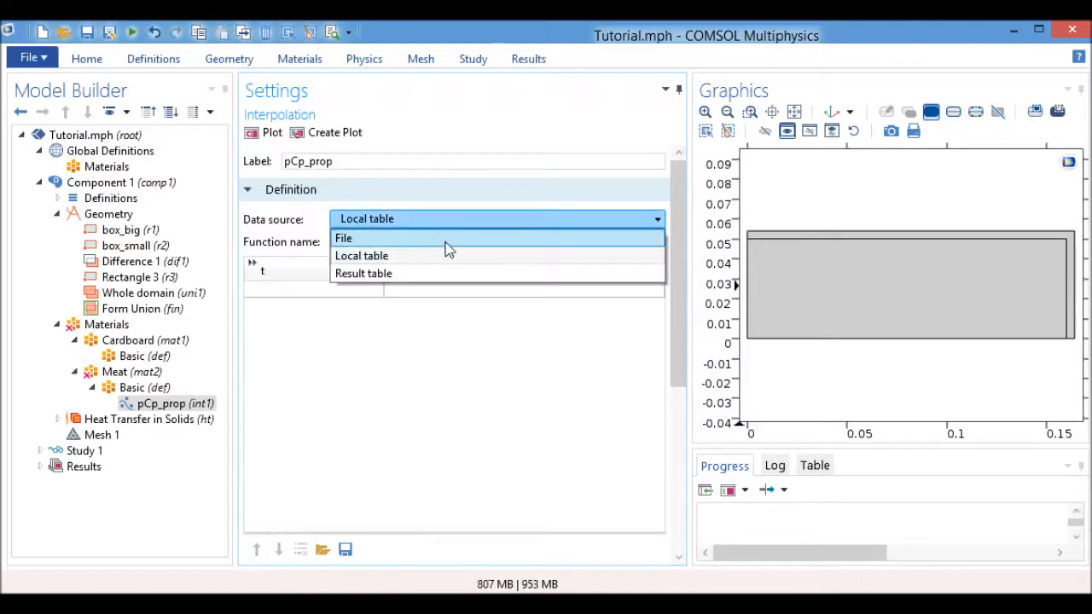
# Set the pCp_prop data source to File, review the contents of pCp(T).txt, and import that file.
pyautogui.click(436, 238)
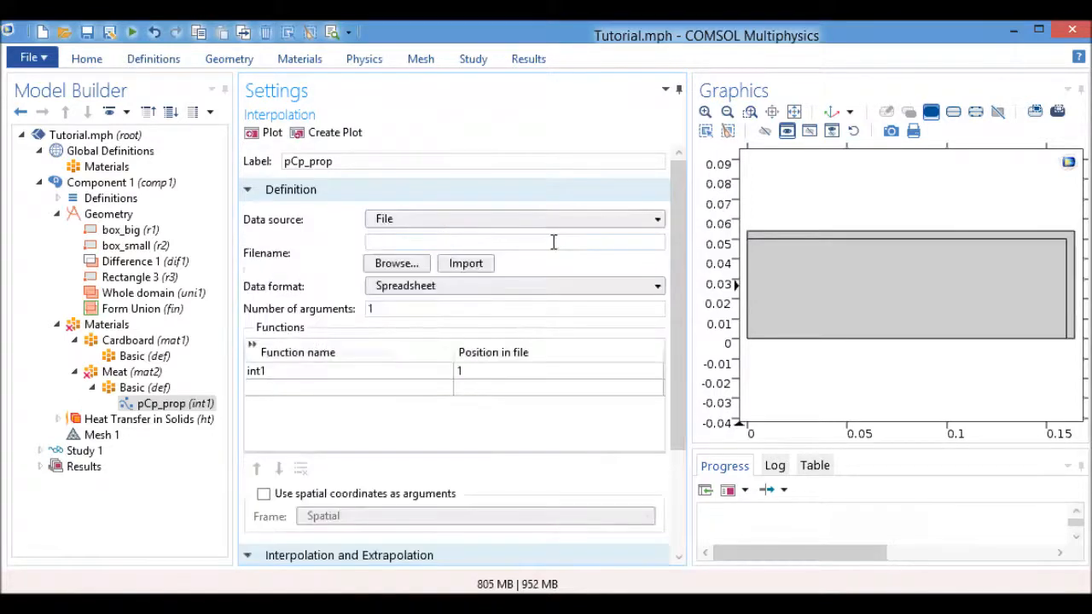
pyautogui.click(431, 263)
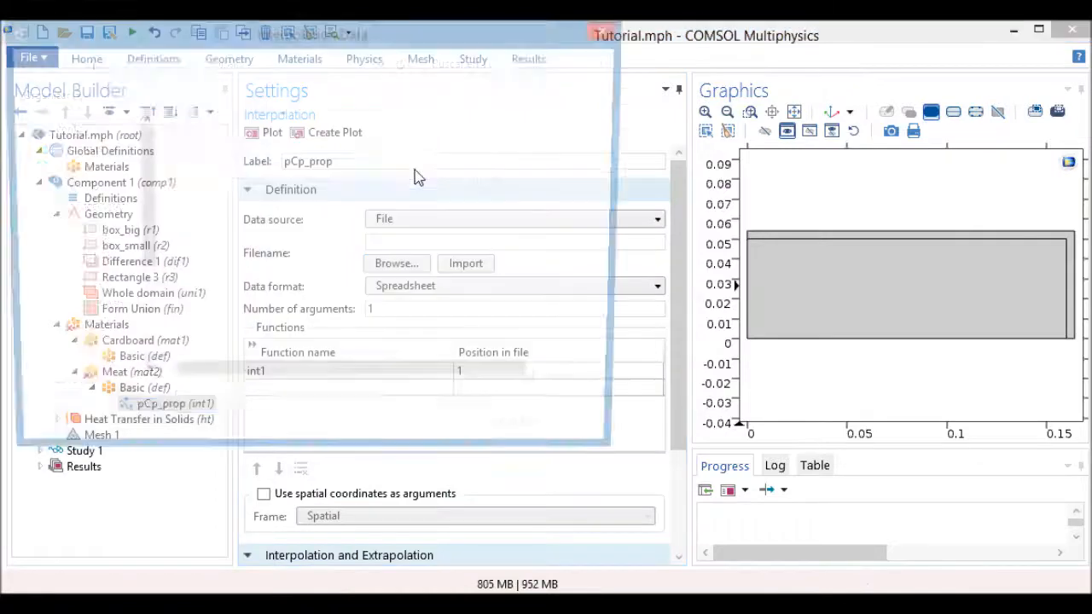
pyautogui.click(231, 169)
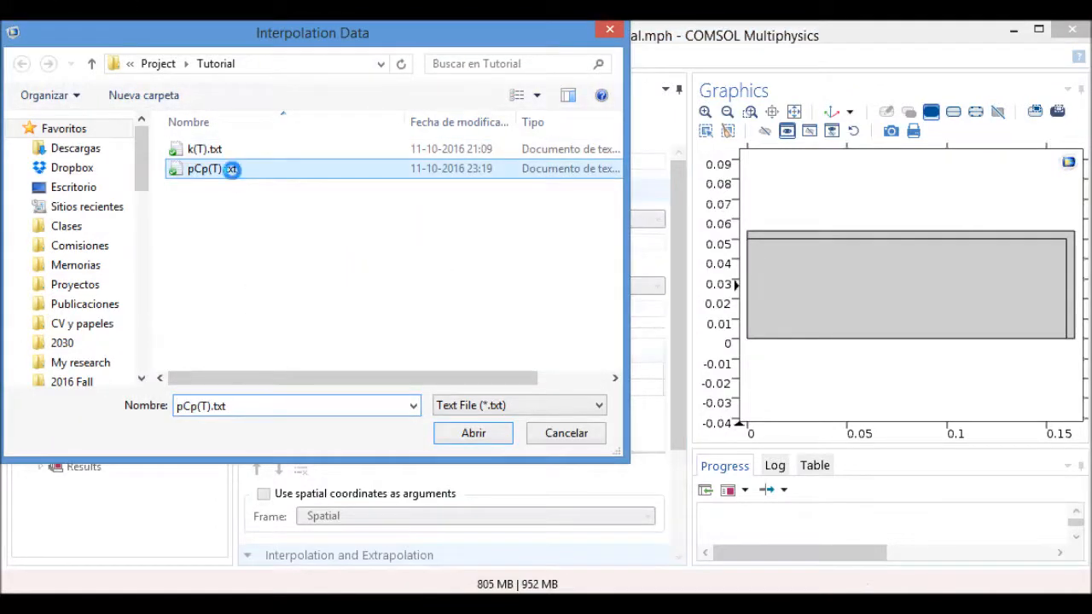
pyautogui.rightClick(231, 169)
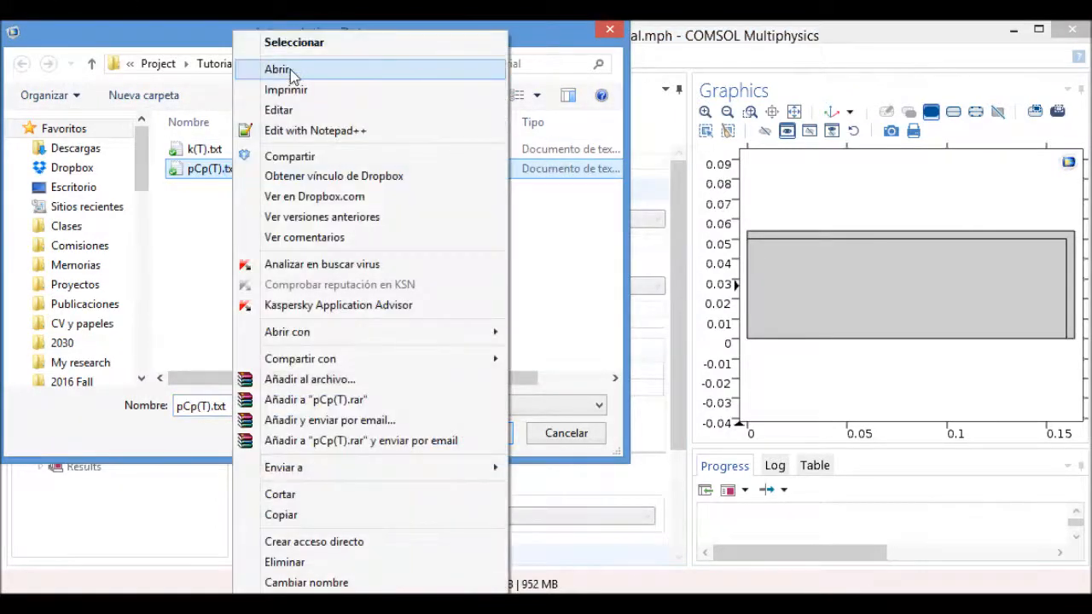
pyautogui.click(287, 73)
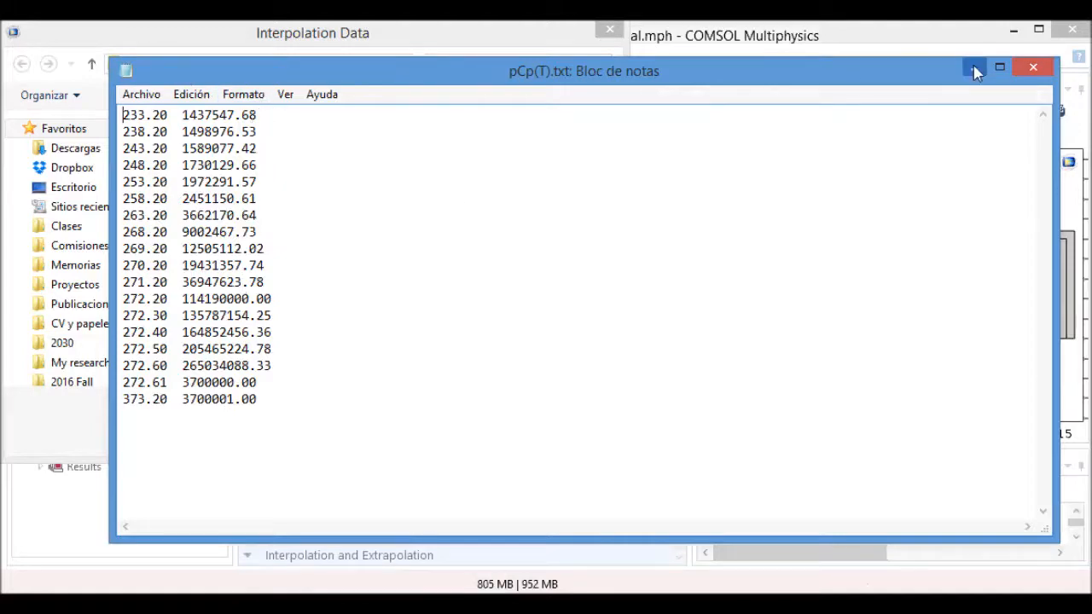
pyautogui.click(1044, 68)
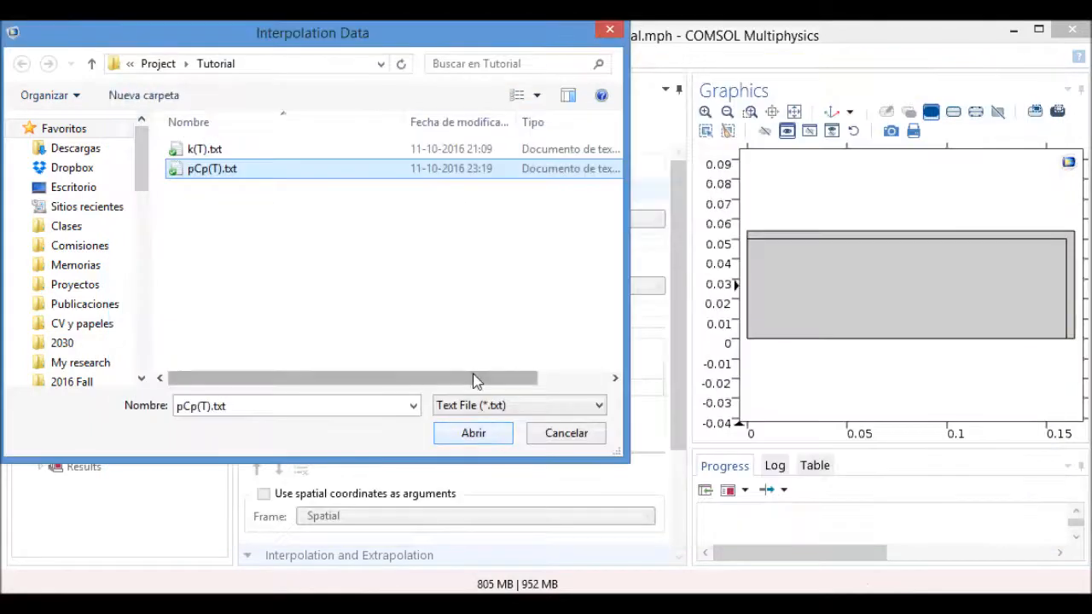
pyautogui.click(477, 435)
pyautogui.click(467, 263)
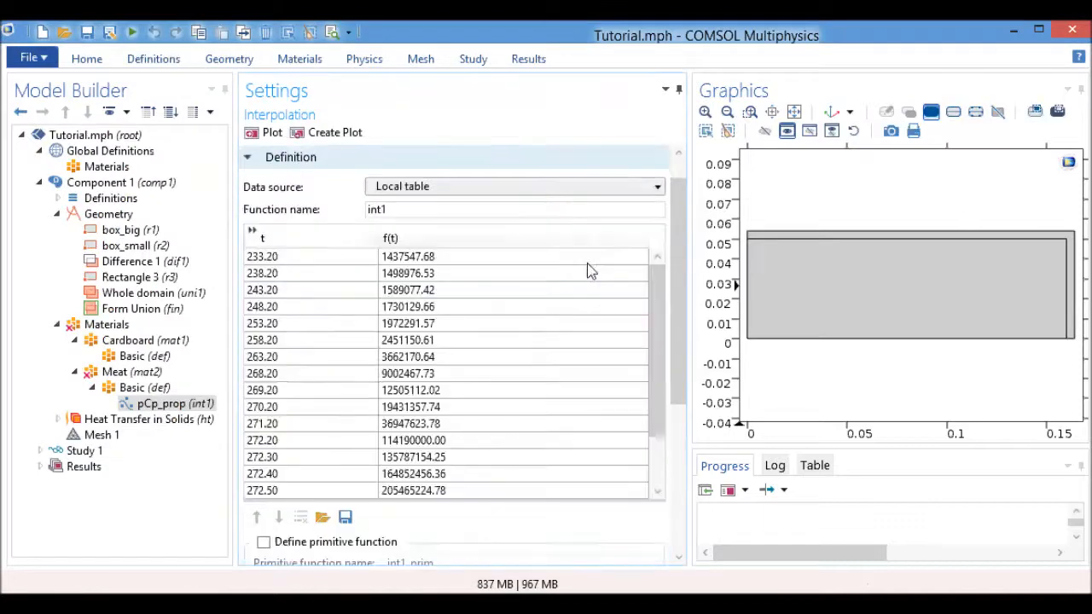
# Plot the imported pCp_prop data, check the table's remaining rows, and rename the function as Cp.
pyautogui.click(275, 132)
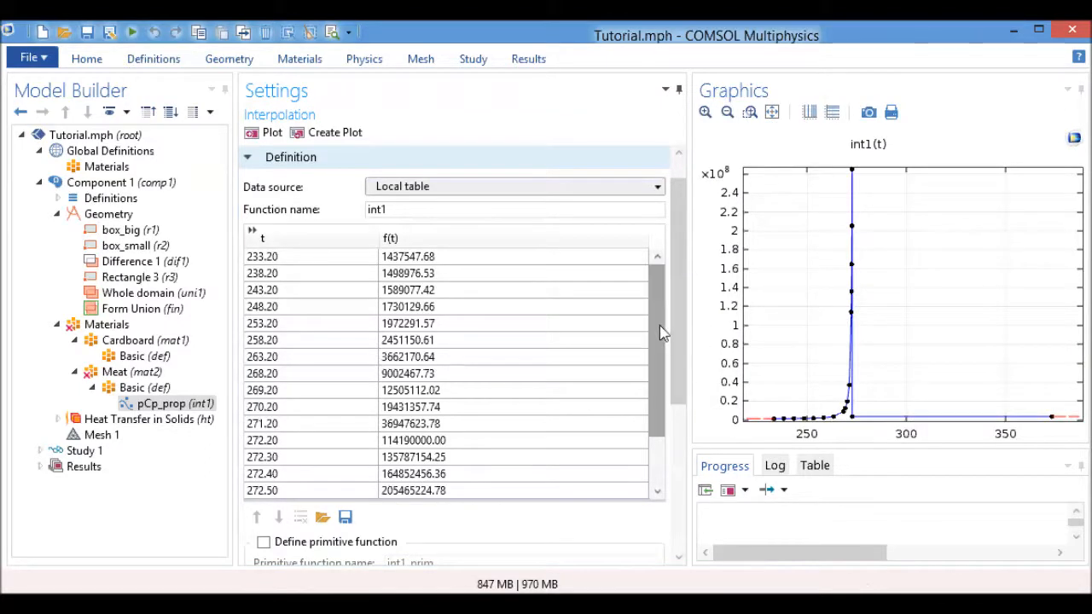
pyautogui.moveTo(663, 329); pyautogui.dragTo(644, 425)
pyautogui.moveTo(417, 209); pyautogui.dragTo(314, 213)
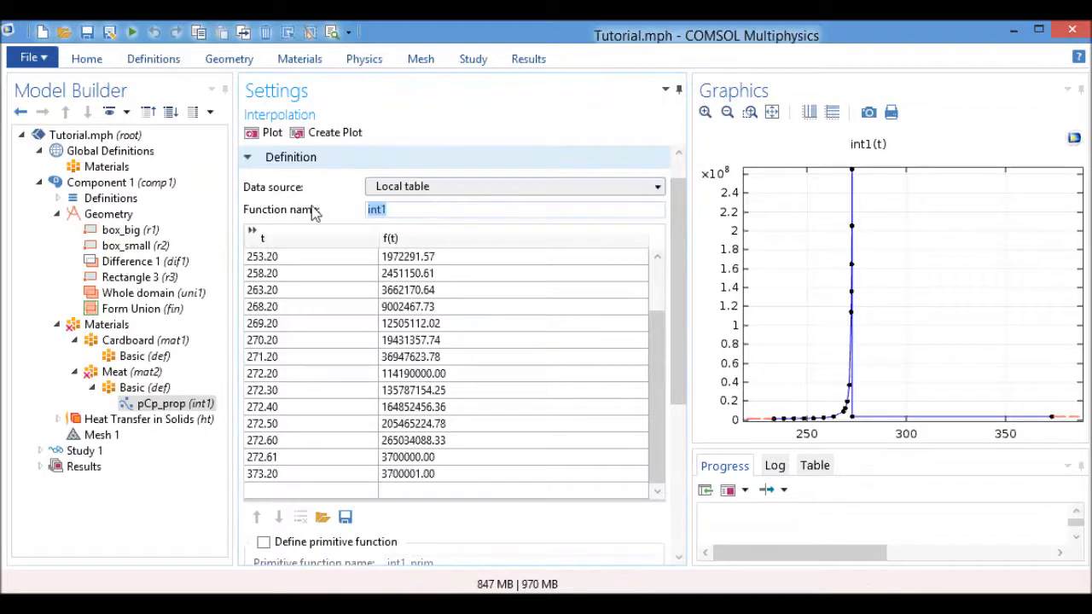
pyautogui.write('Cp')
# Review the interpolation options and examine the linearly interpolated curve up close around its peak, then restore the full plot.
pyautogui.moveTo(678, 227); pyautogui.dragTo(441, 429)
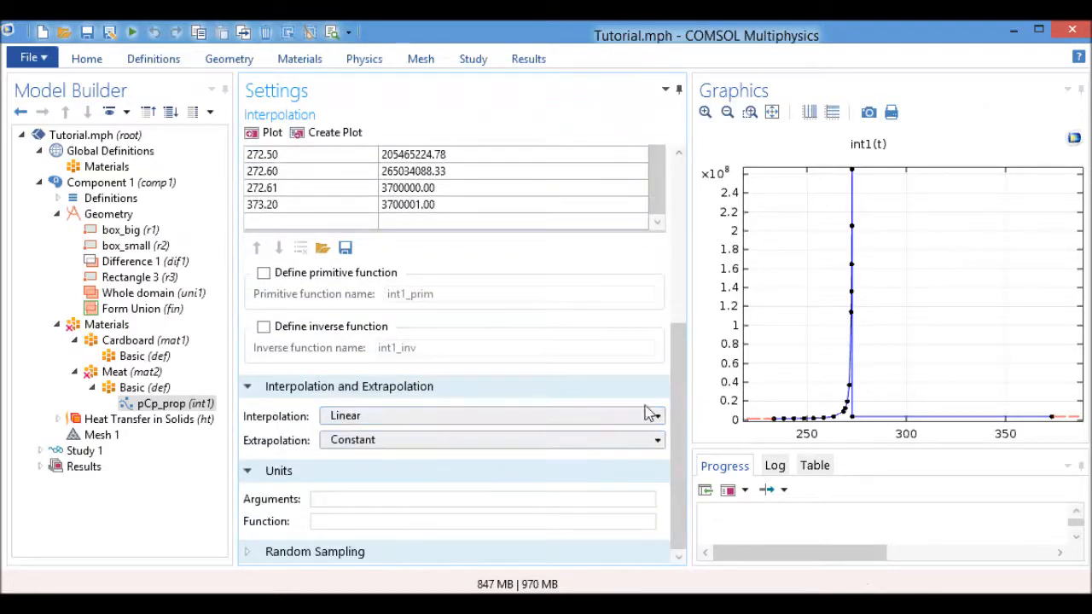
pyautogui.click(518, 418)
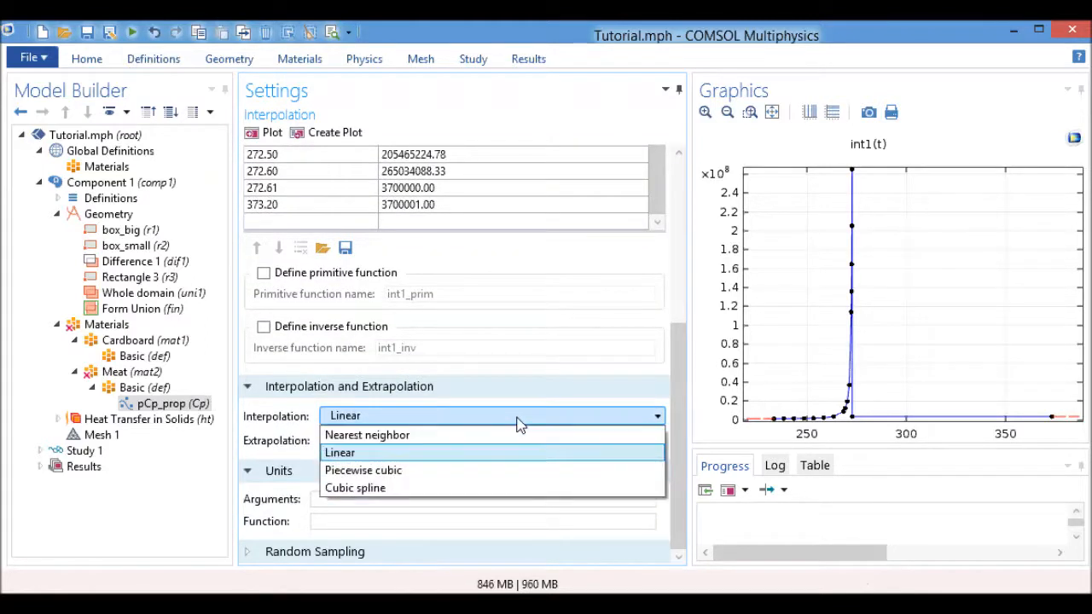
pyautogui.click(517, 419)
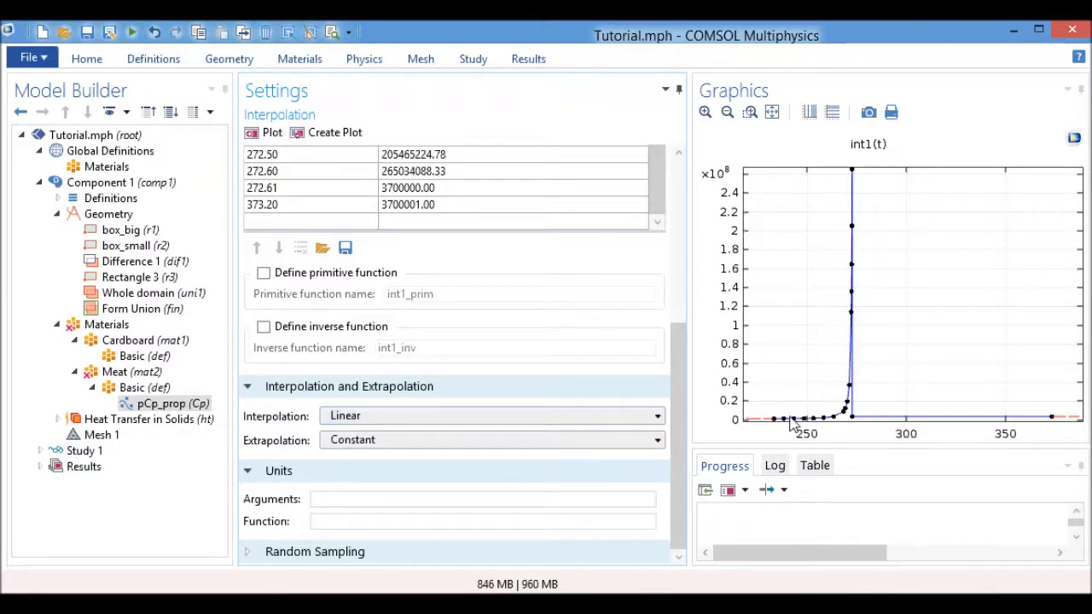
pyautogui.click(750, 112)
pyautogui.moveTo(819, 343); pyautogui.dragTo(907, 444)
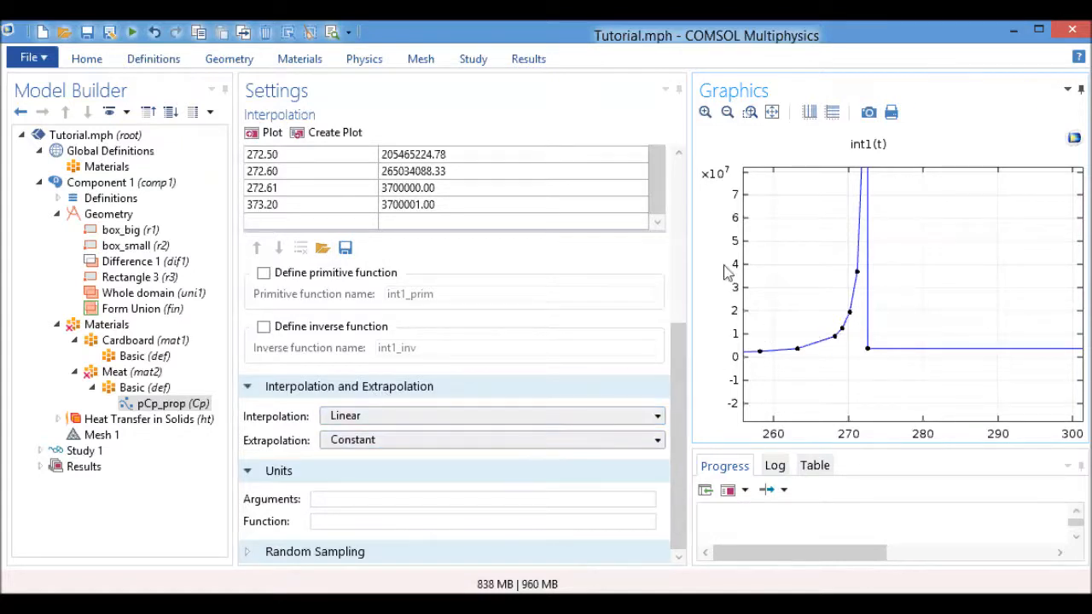
pyautogui.click(771, 111)
# Try Nearest neighbor interpolation for the Cp function, plot it, and inspect the curve just before the peak.
pyautogui.click(571, 415)
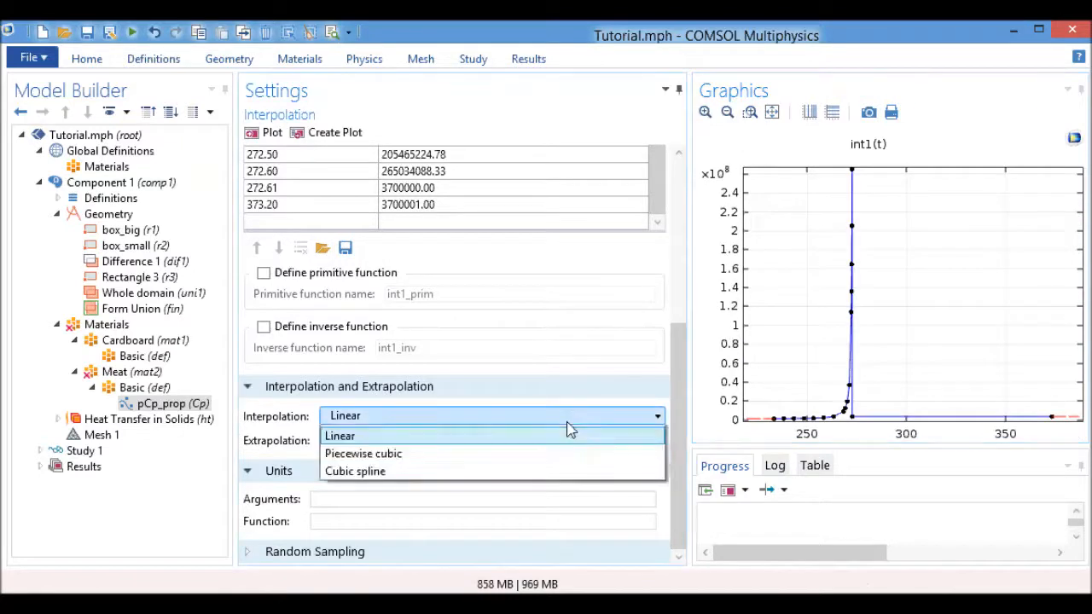
pyautogui.click(516, 437)
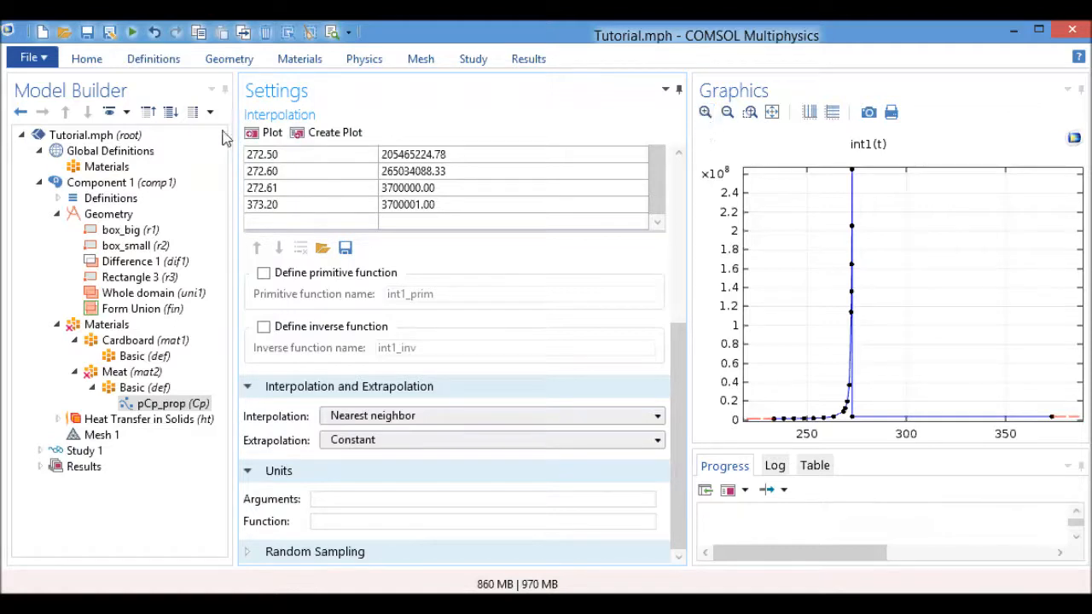
pyautogui.click(266, 133)
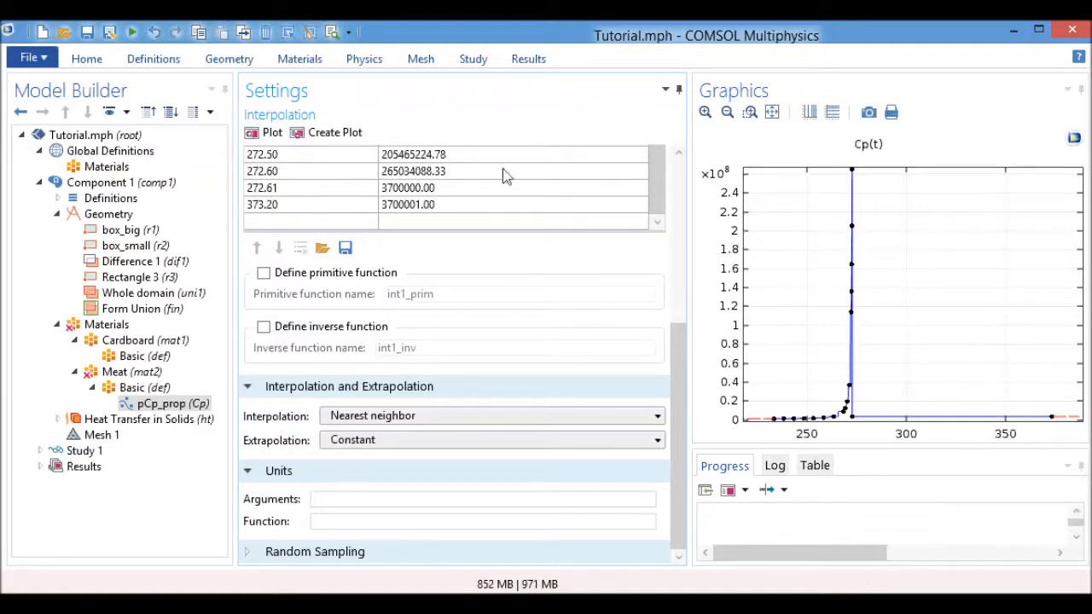
pyautogui.click(770, 118)
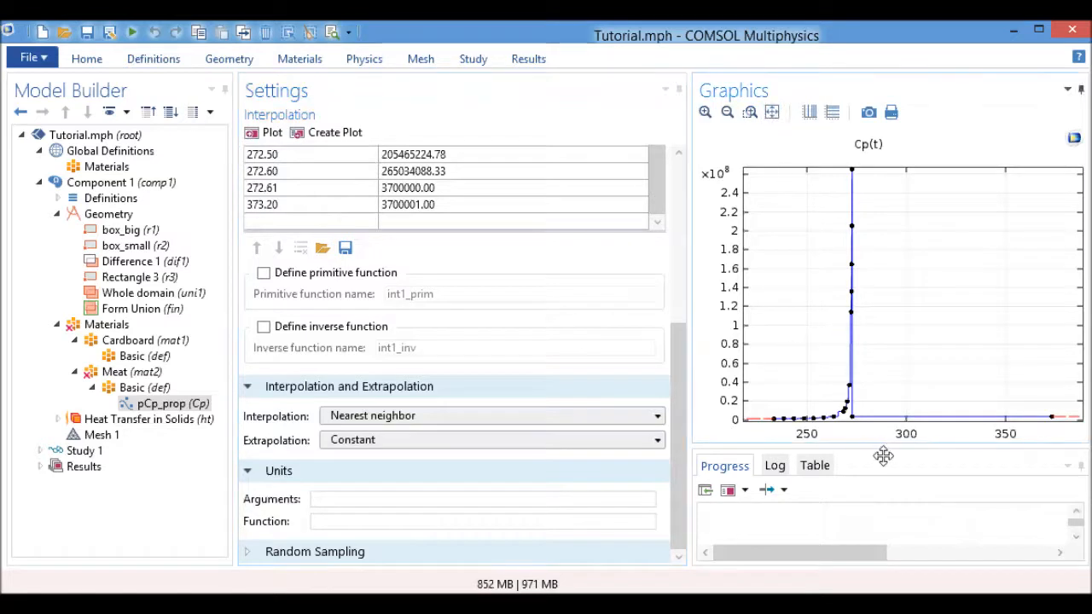
pyautogui.moveTo(797, 352); pyautogui.dragTo(865, 420)
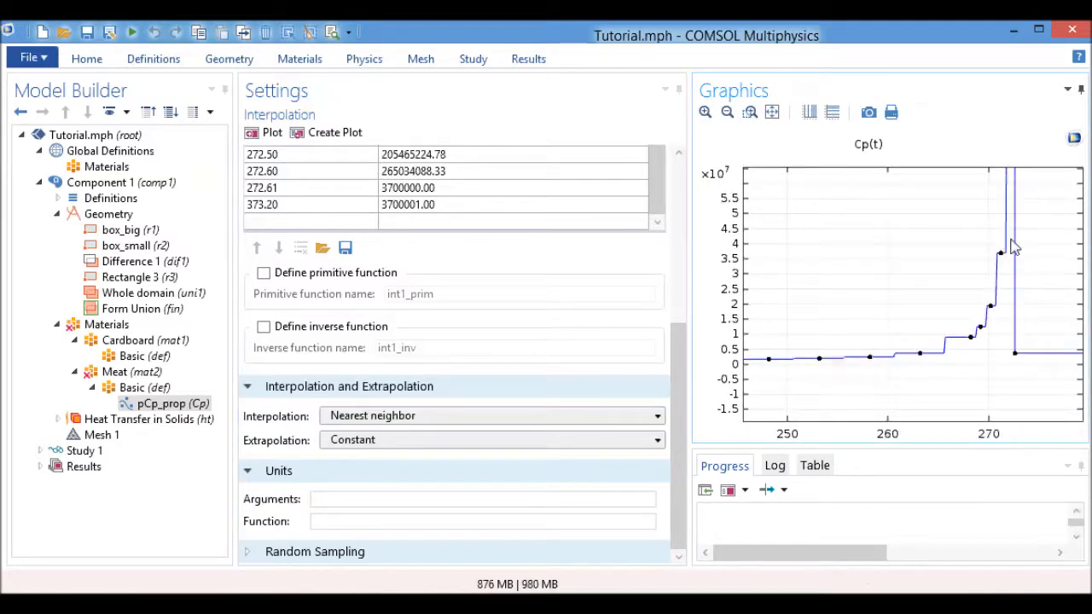
# Set the Cp function's interpolation to Linear and replot it.
pyautogui.click(414, 418)
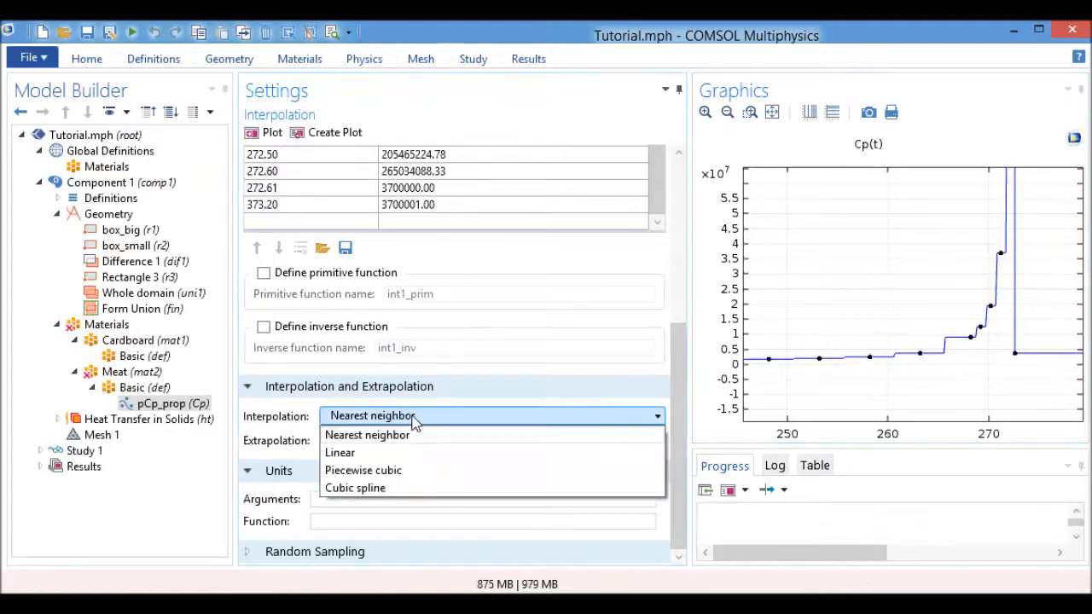
pyautogui.click(446, 453)
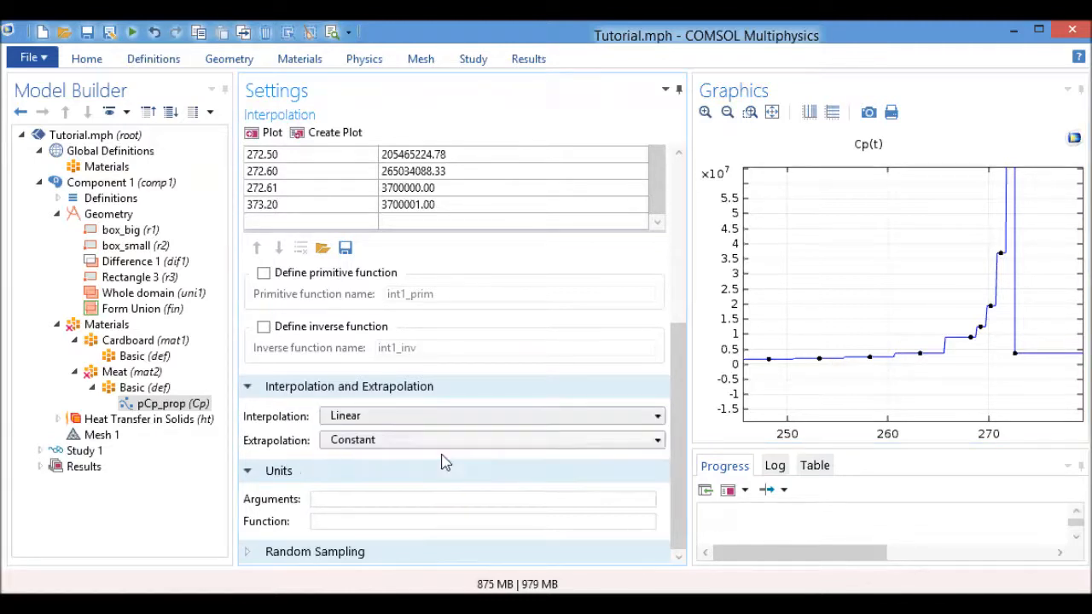
pyautogui.click(266, 136)
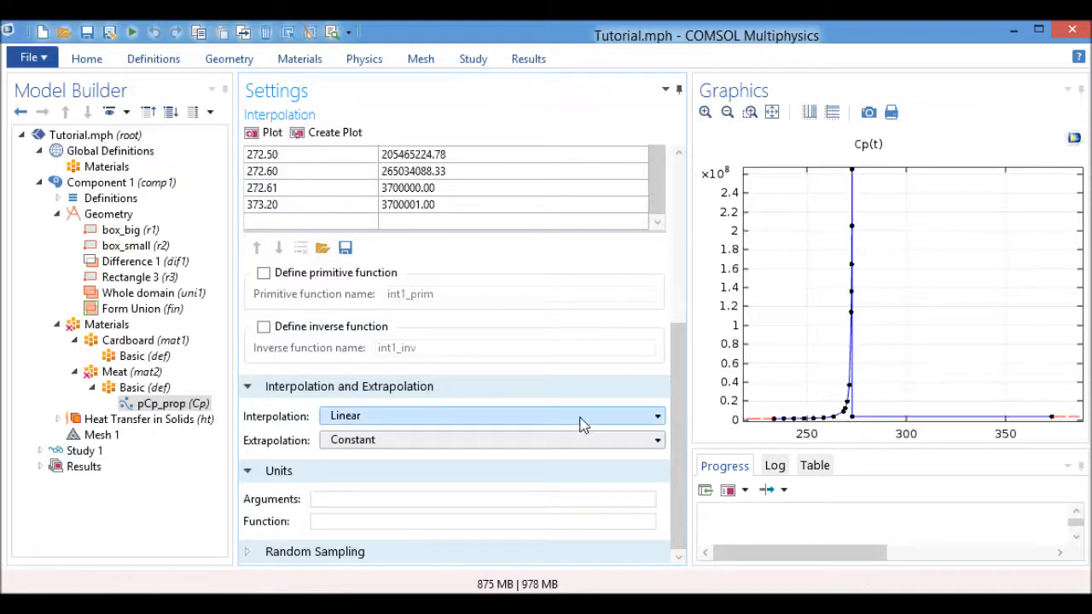
# Check the extrapolation options, set the Cp function's argument unit to K and function unit to J/(kg*K), and replot.
pyautogui.click(500, 441)
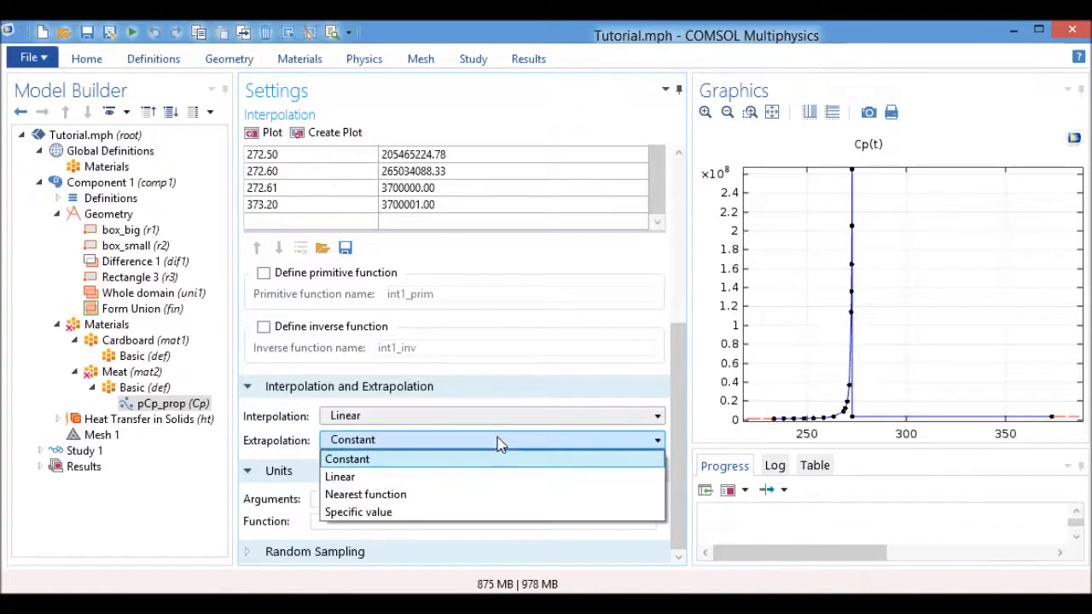
pyautogui.click(297, 496)
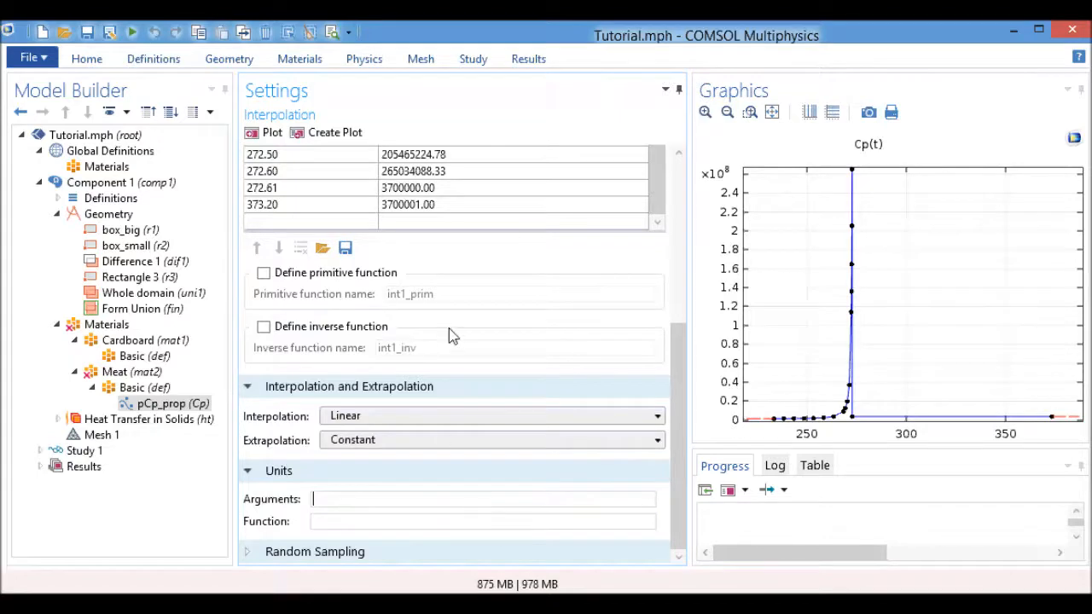
pyautogui.scroll(5, 451, 342)
pyautogui.scroll(-5, 484, 301)
pyautogui.click(263, 132)
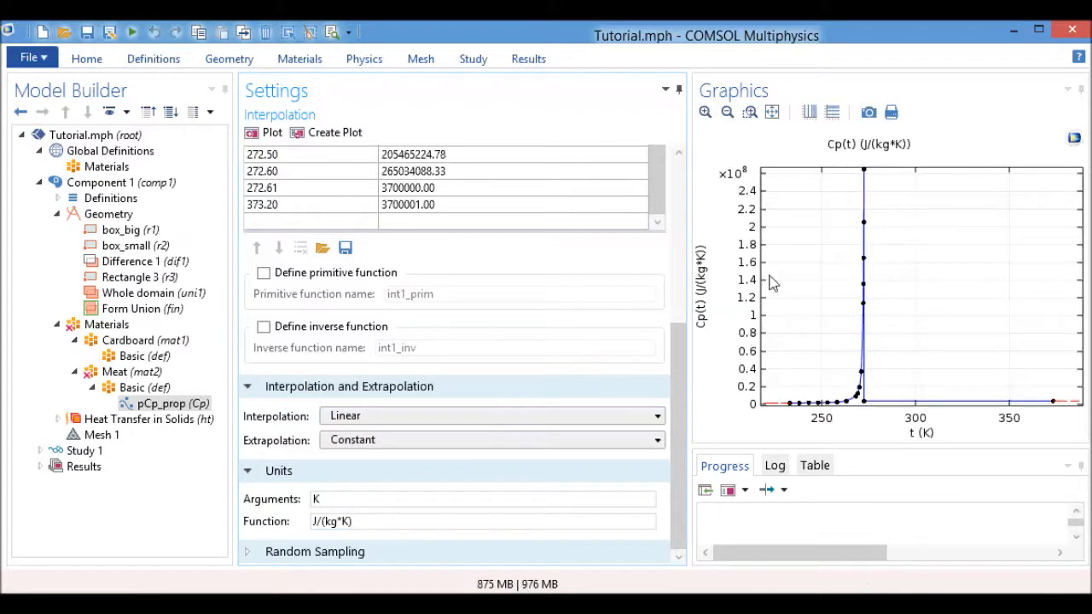
# Set the Meat material's heat capacity at constant pressure to the temperature-dependent function Cp(T).
pyautogui.click(145, 374)
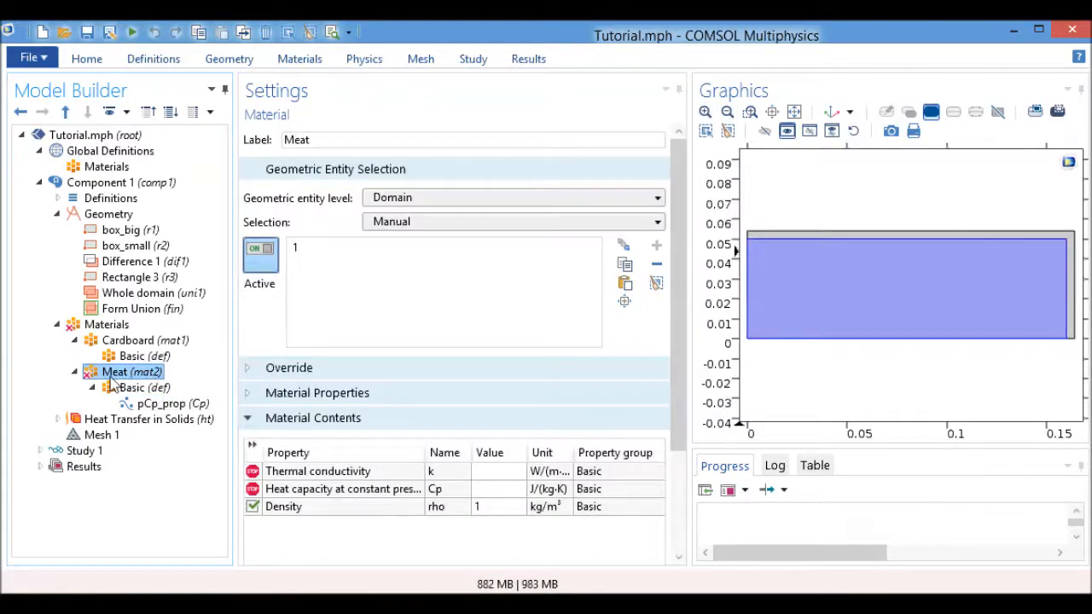
pyautogui.click(498, 489)
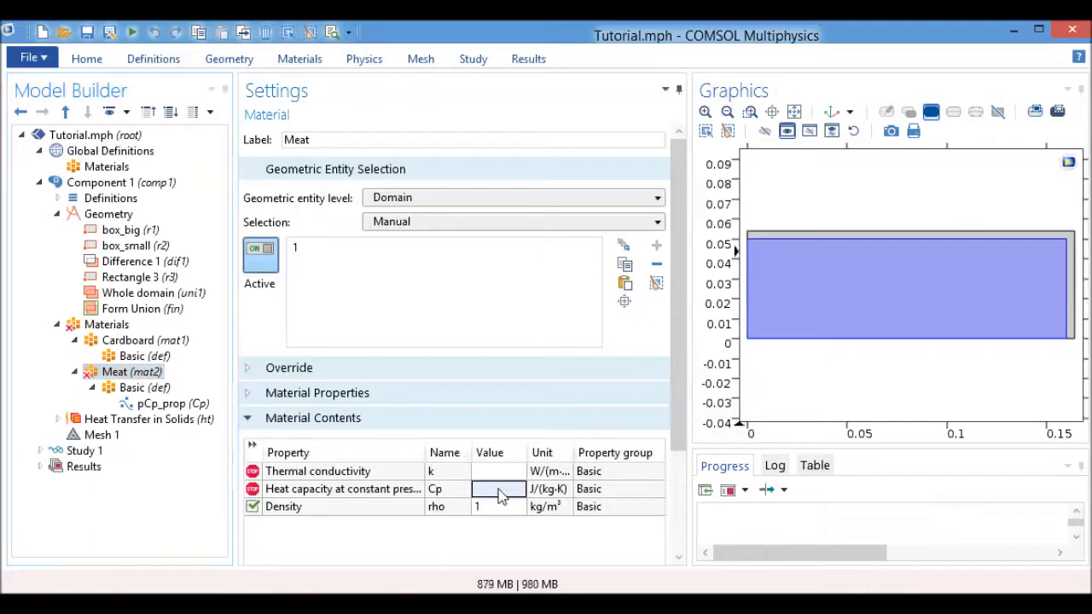
pyautogui.write('cp')
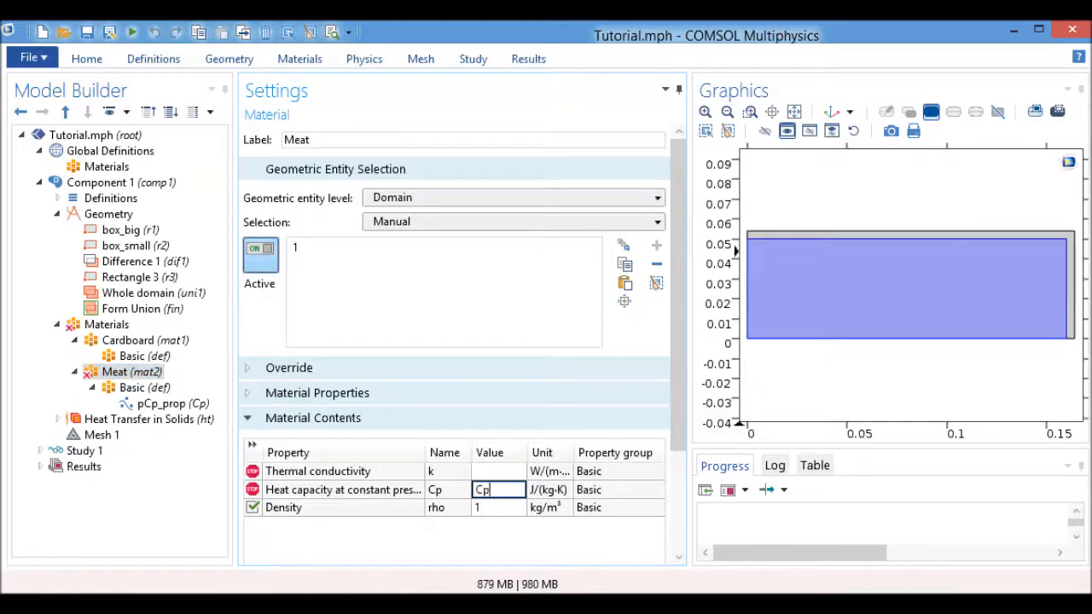
pyautogui.click(170, 404)
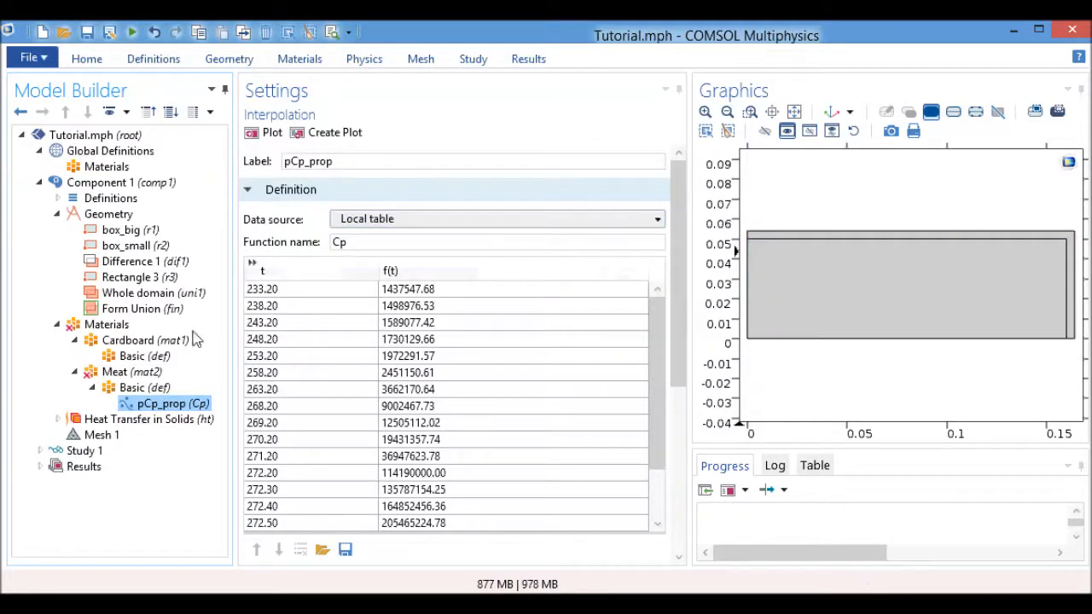
pyautogui.click(130, 372)
pyautogui.click(520, 507)
pyautogui.click(519, 508)
pyautogui.click(526, 506)
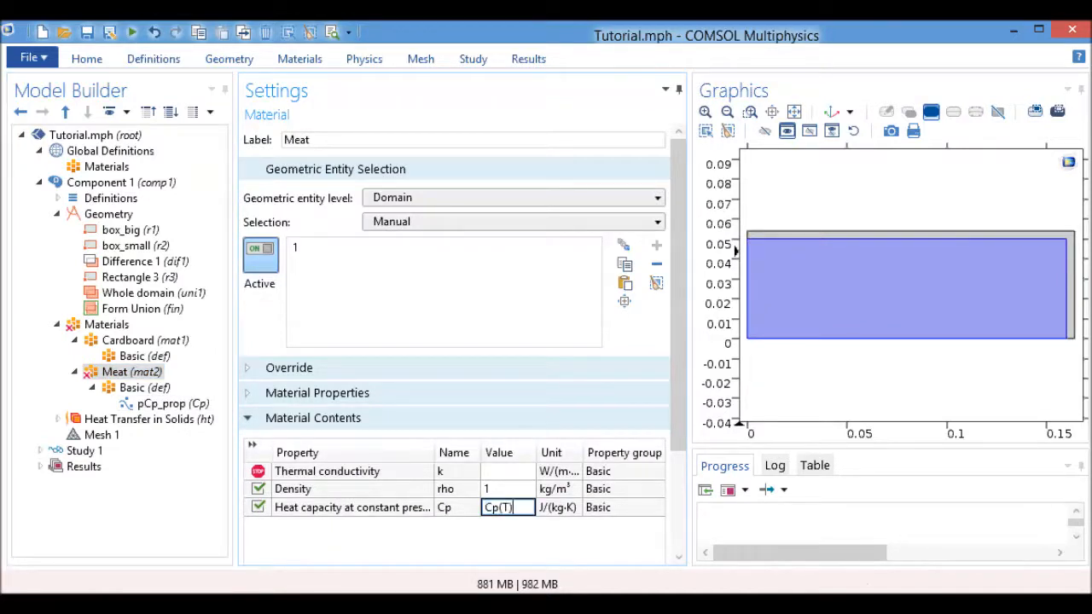
pyautogui.click(510, 490)
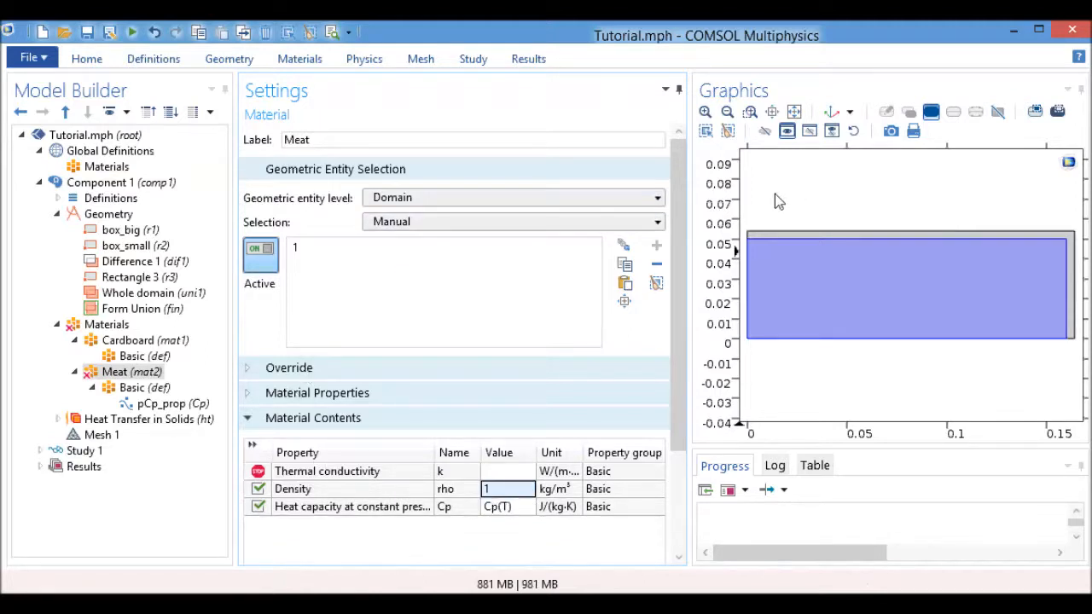
# Add another interpolation function to the Meat material's Basic property group.
pyautogui.click(145, 388)
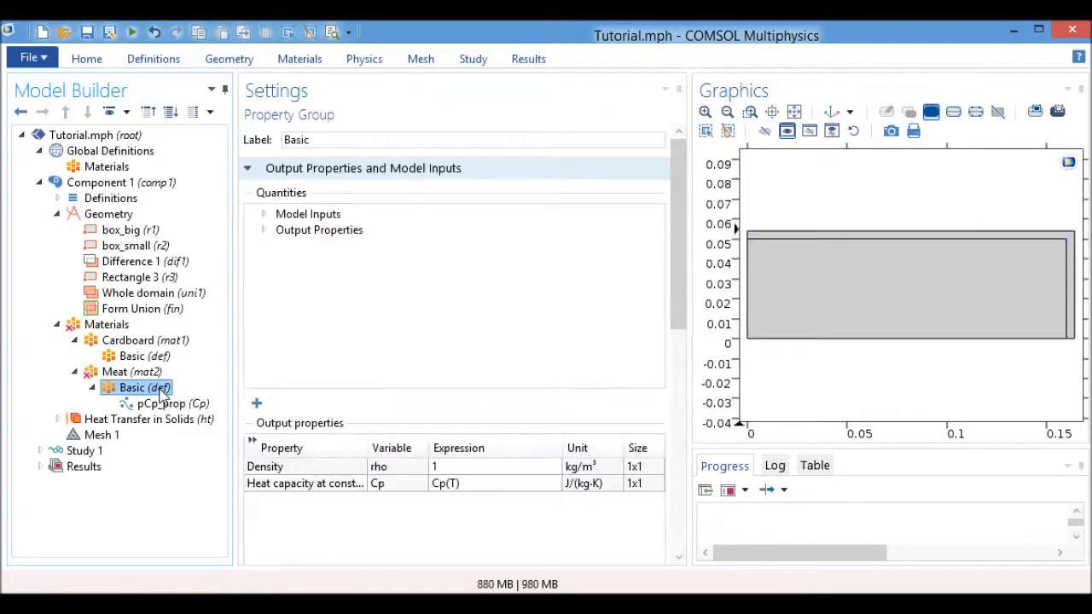
pyautogui.click(314, 59)
pyautogui.click(282, 102)
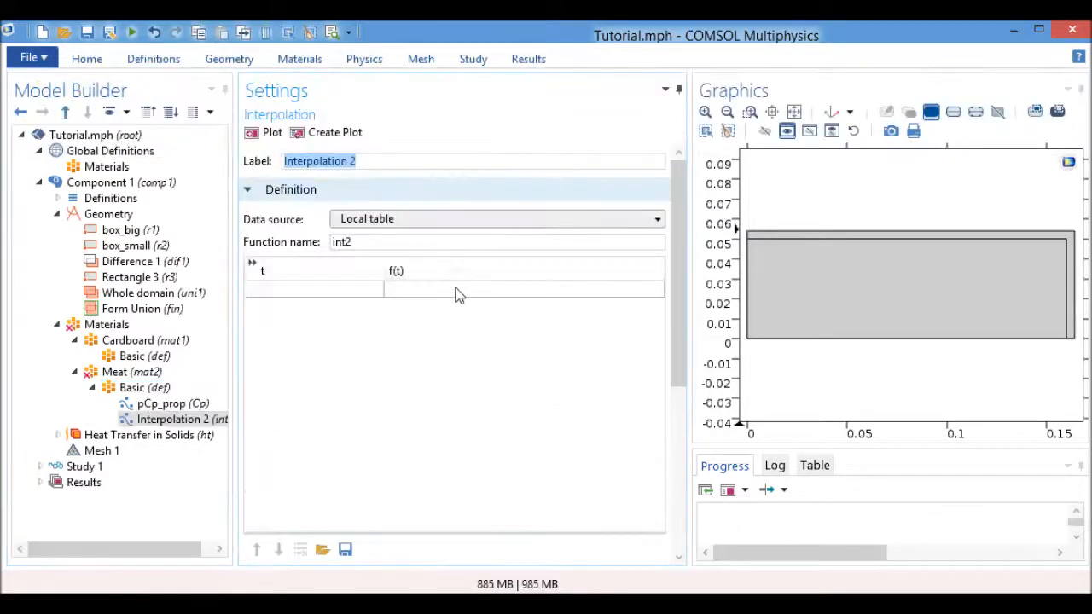
# Set the new interpolation function's data source to File and select k(T).txt as its data file.
pyautogui.click(441, 223)
pyautogui.click(441, 237)
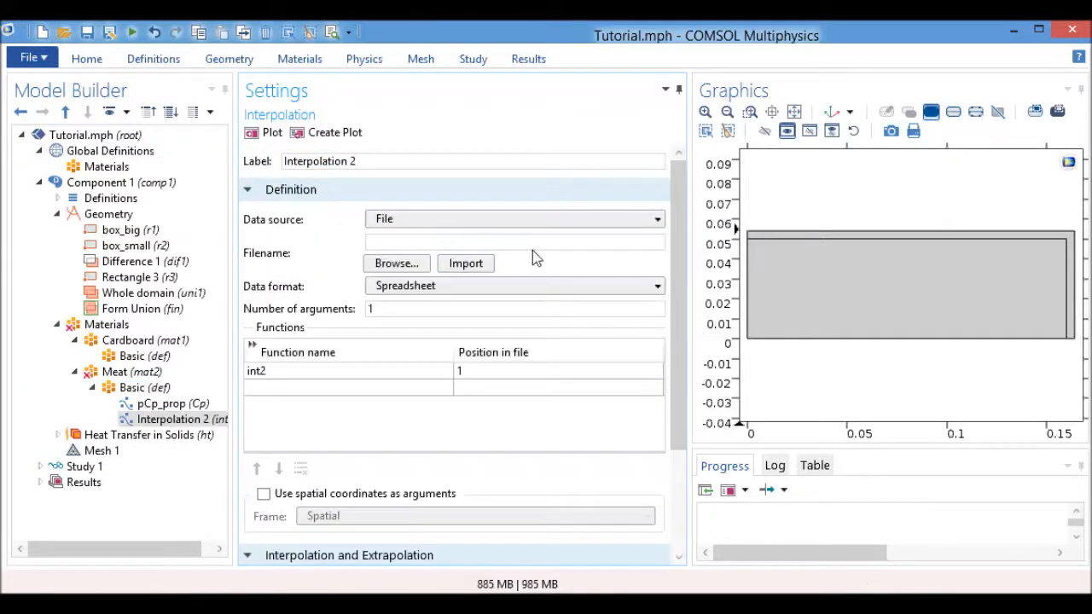
pyautogui.click(395, 263)
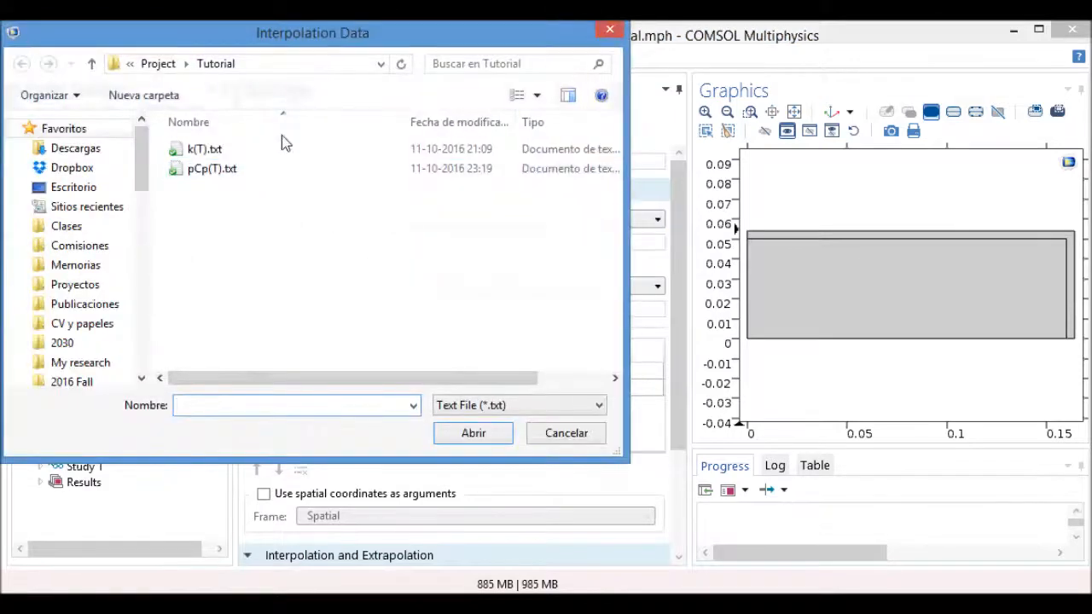
pyautogui.doubleClick(239, 151)
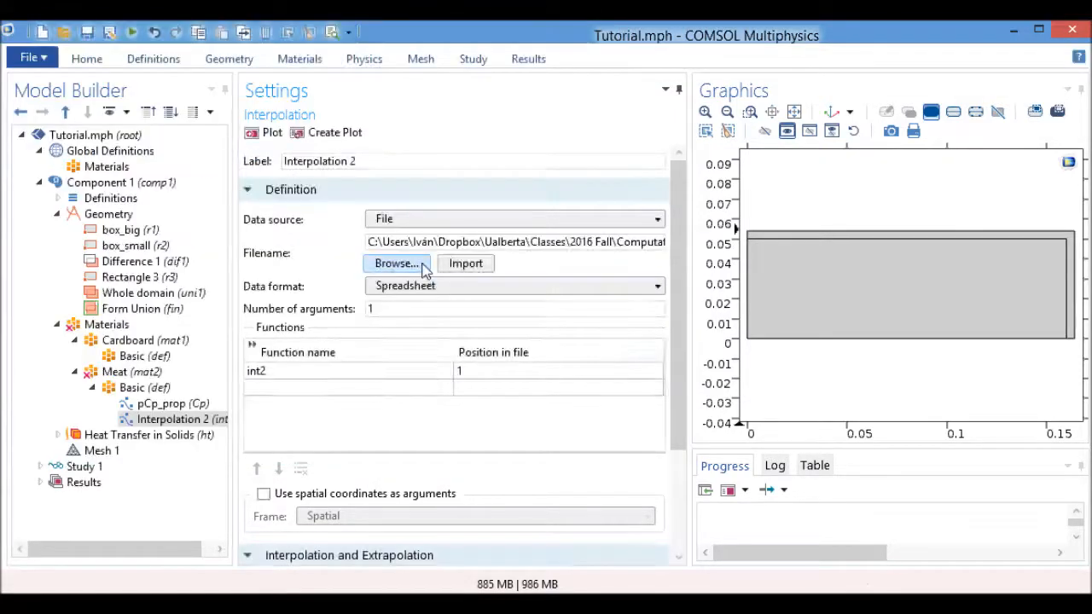
pyautogui.doubleClick(453, 310)
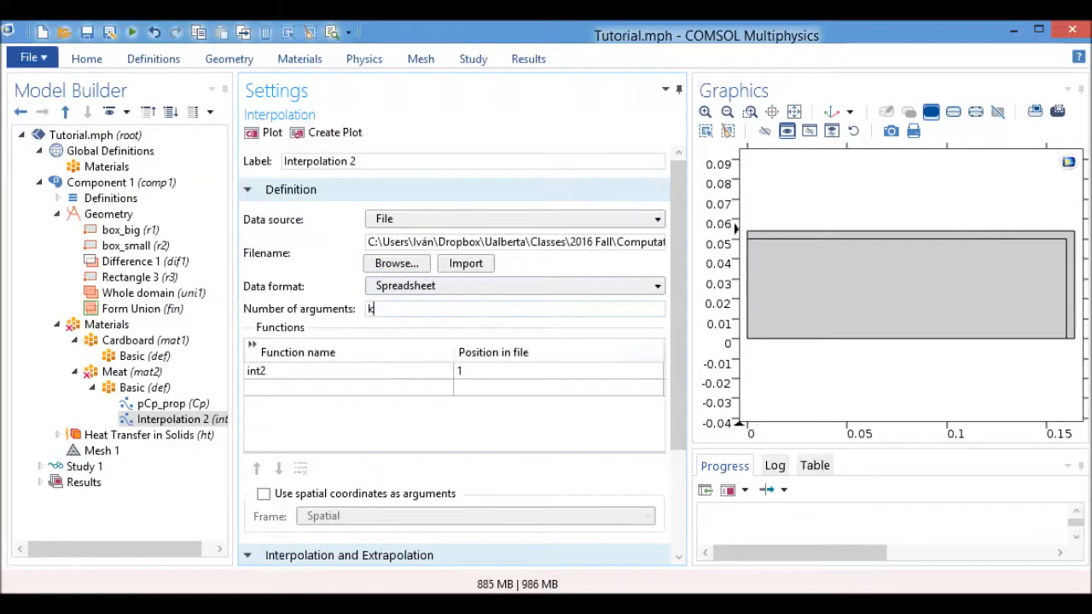
pyautogui.click(470, 164)
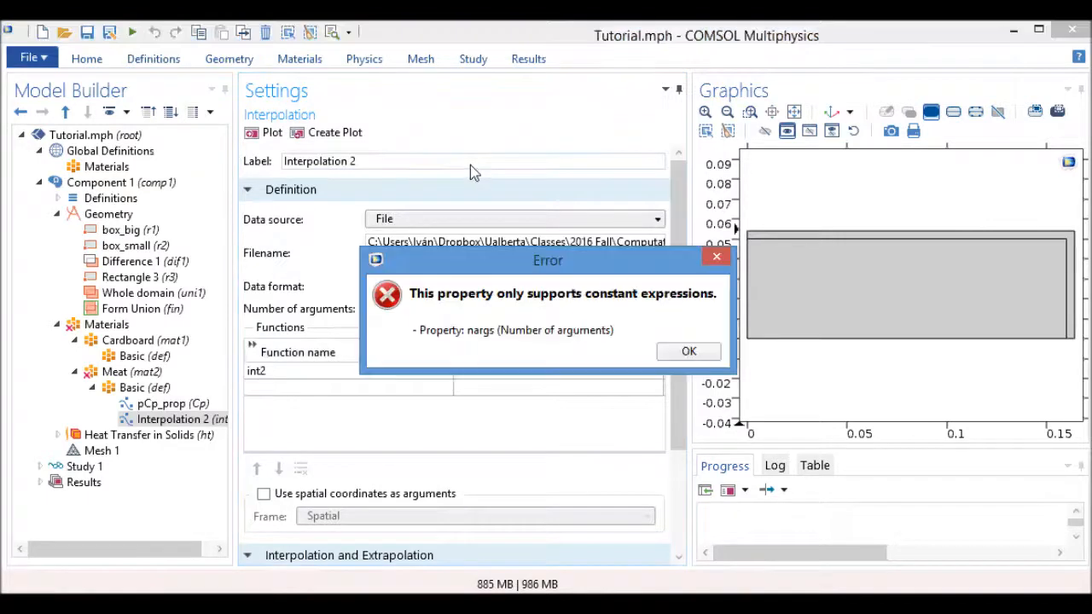
pyautogui.click(710, 358)
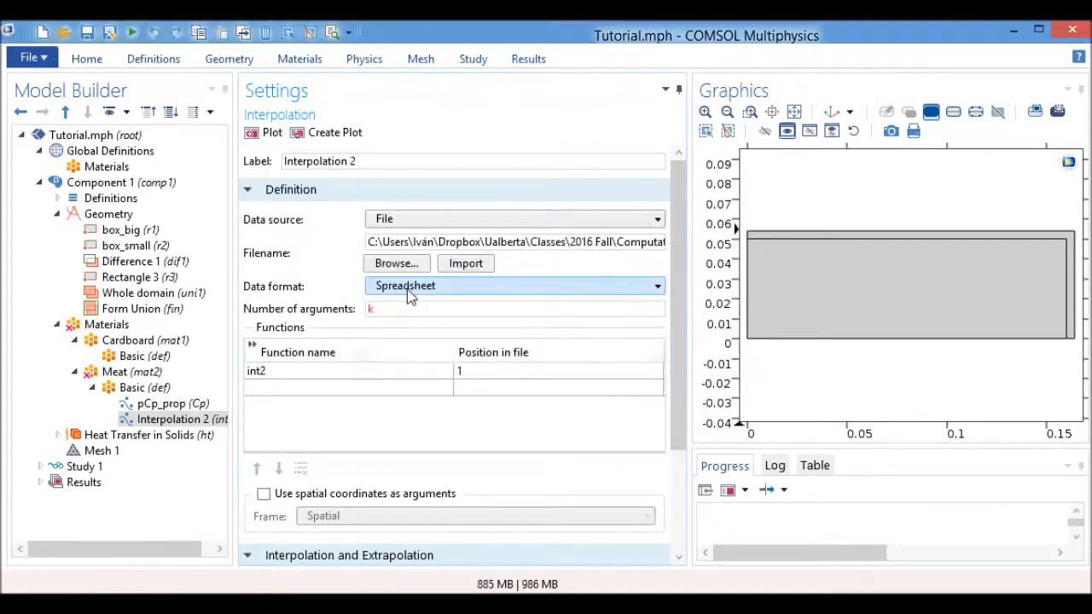
pyautogui.write('1')
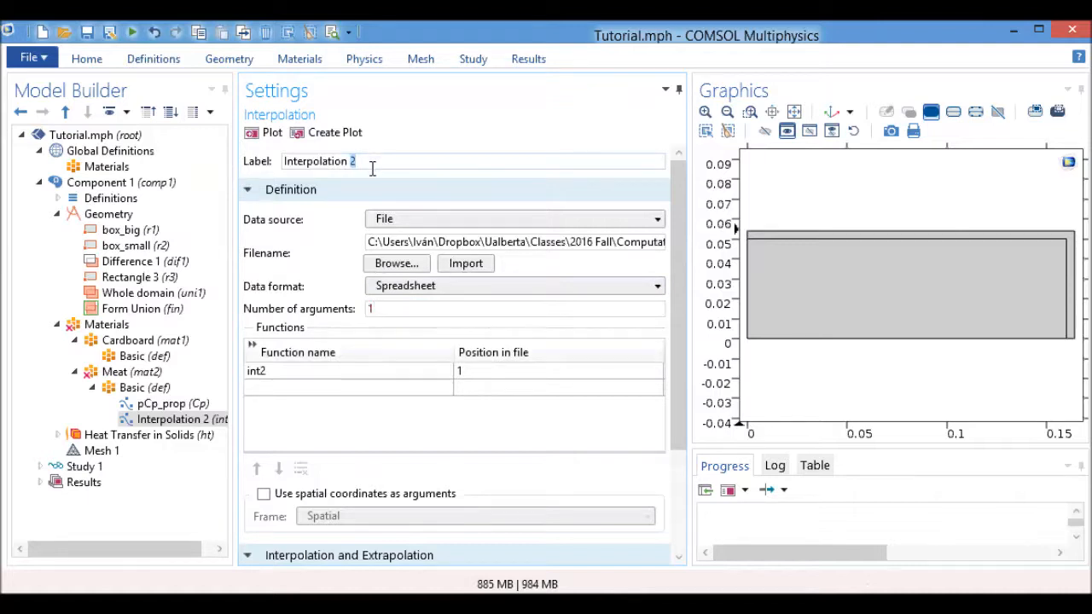
# Relabel the new interpolation function k_prop and import the selected file's data into its local table.
pyautogui.moveTo(378, 158); pyautogui.dragTo(201, 151)
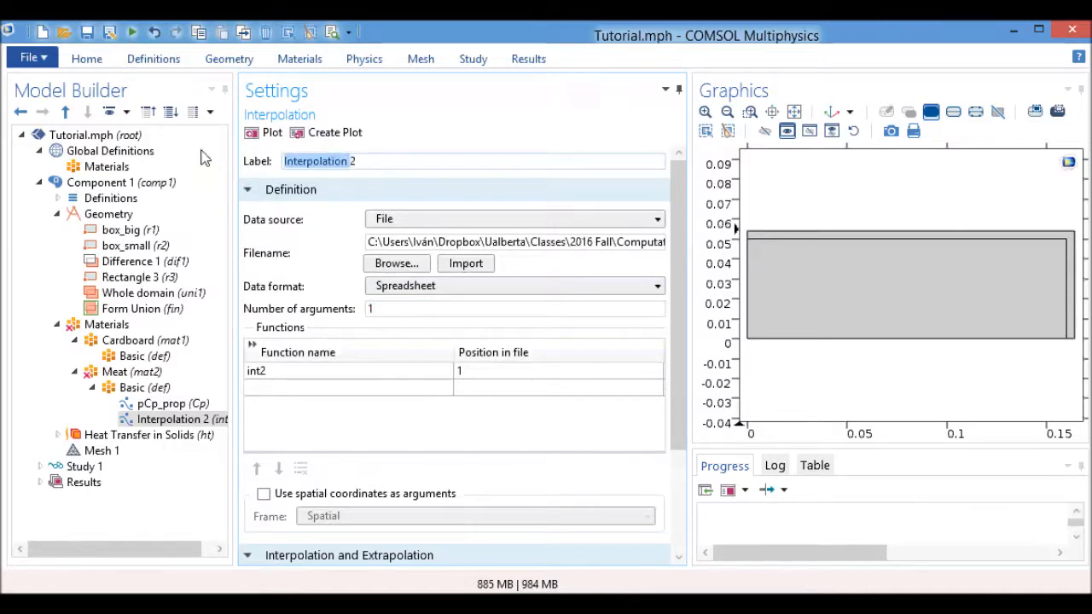
pyautogui.press('BackSpace')
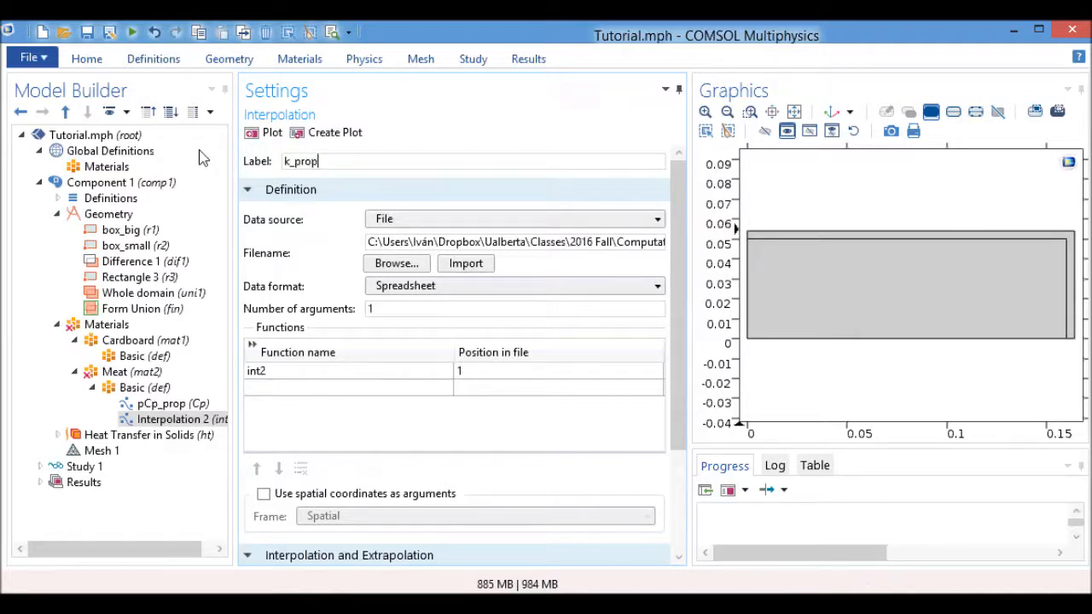
pyautogui.click(466, 264)
# Name the k_prop interpolation's function k and plot it.
pyautogui.moveTo(411, 211); pyautogui.dragTo(323, 212)
pyautogui.write('k')
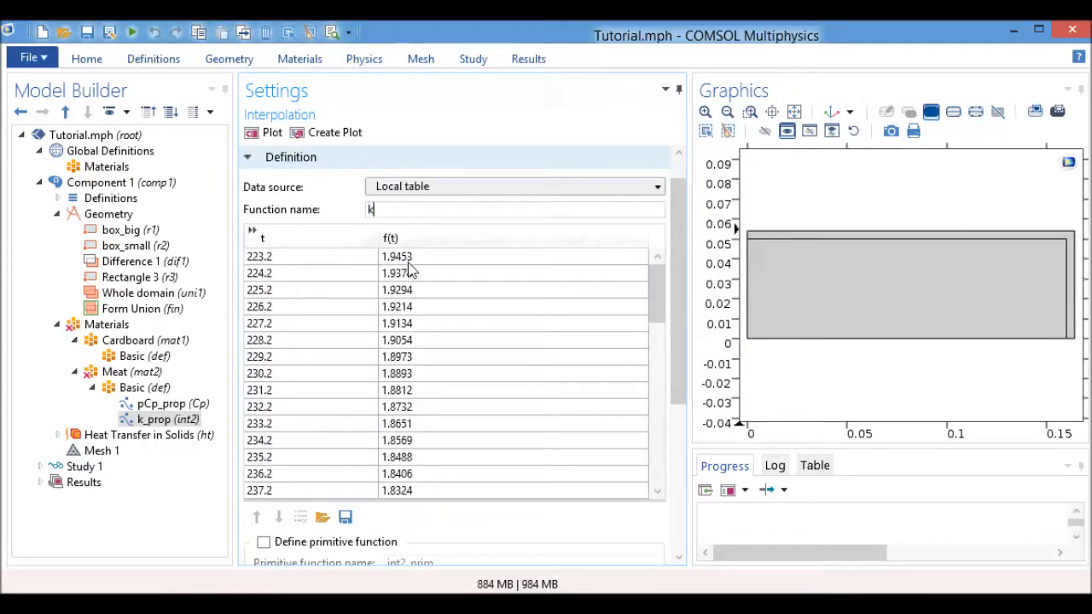
pyautogui.moveTo(670, 259); pyautogui.dragTo(647, 503)
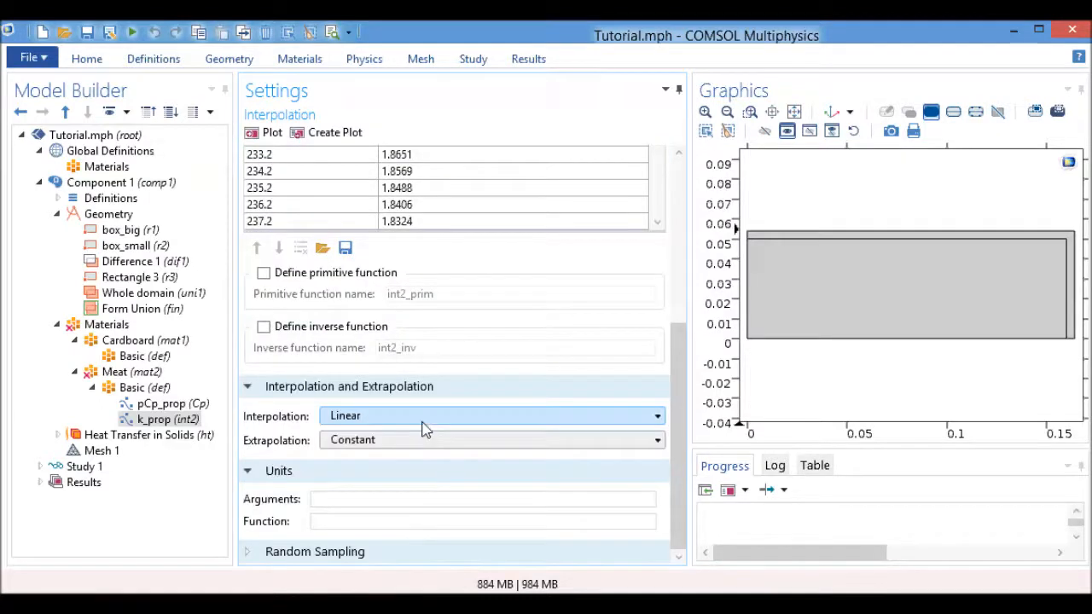
pyautogui.click(264, 133)
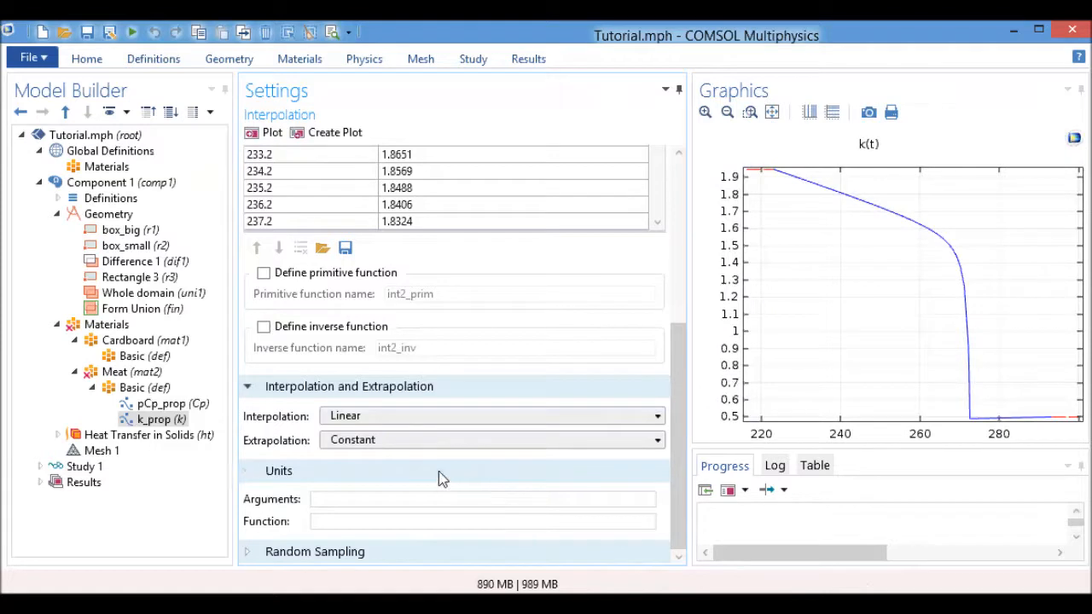
# Try Linear extrapolation on the k function and plot it, restoring Constant extrapolation and replotting for comparison.
pyautogui.click(458, 444)
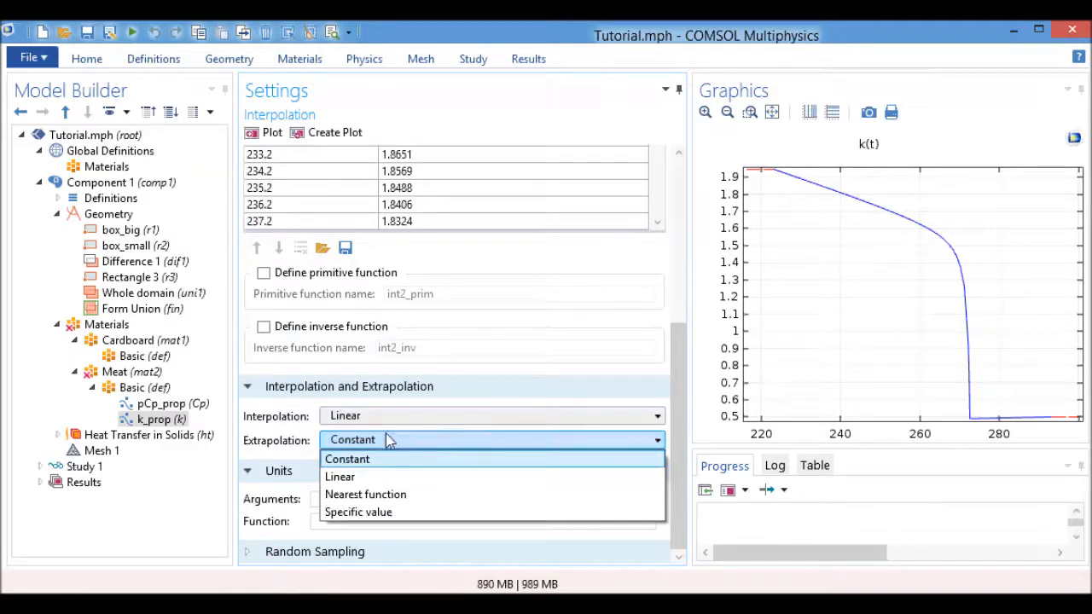
pyautogui.click(420, 483)
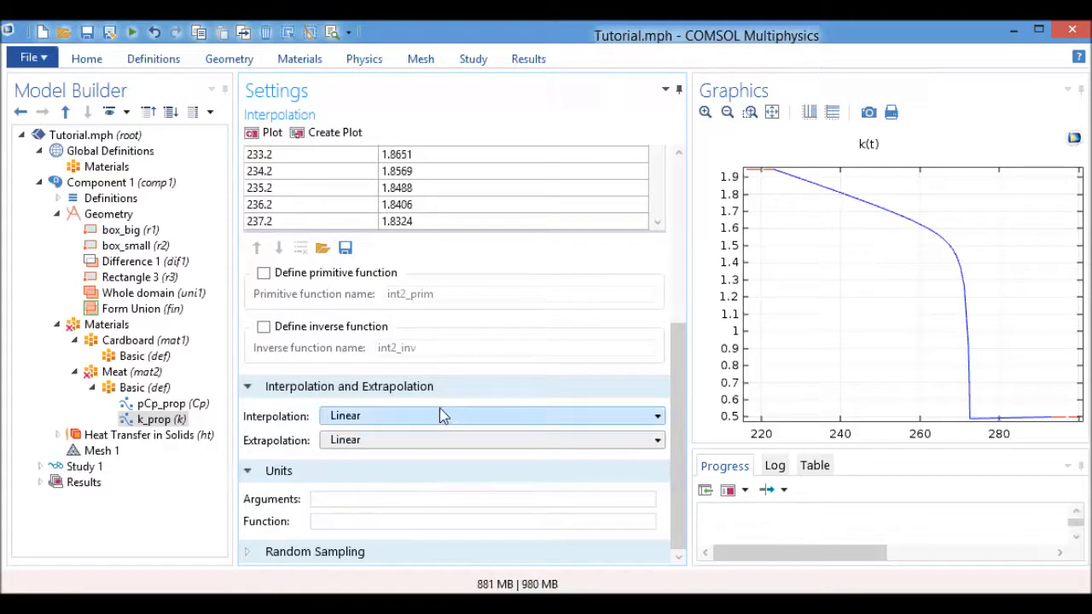
pyautogui.click(266, 133)
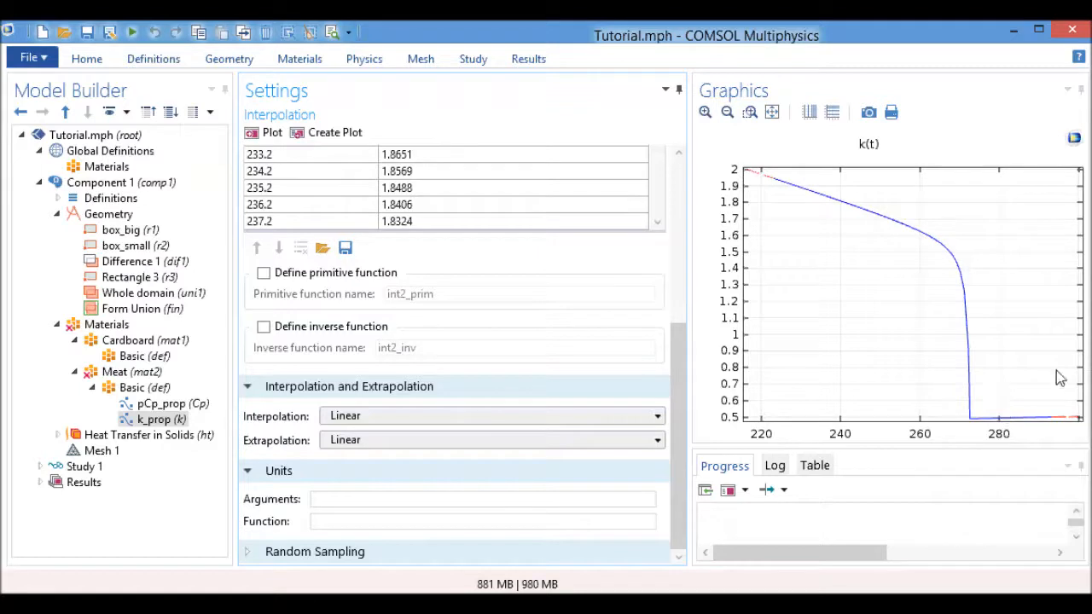
pyautogui.click(487, 441)
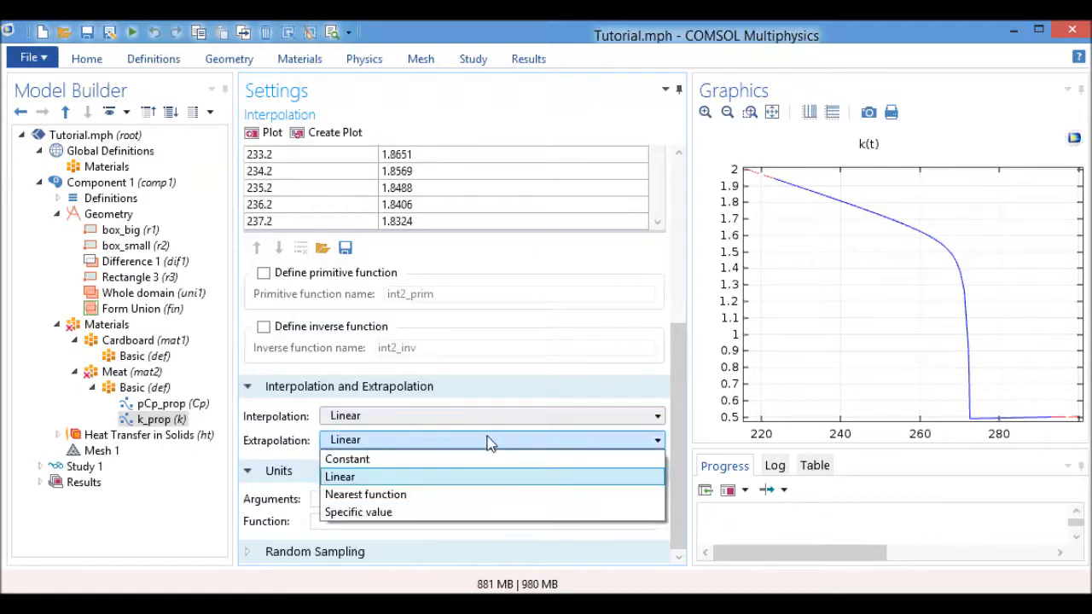
pyautogui.click(479, 452)
pyautogui.click(262, 133)
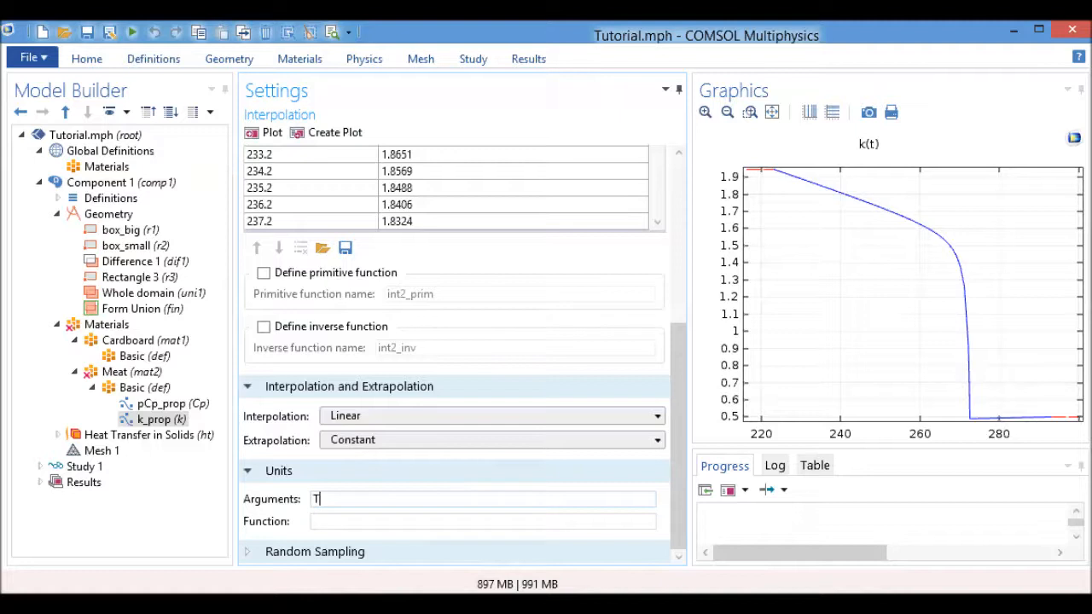
# Enter T as the k function's argument unit and W/(m*K) as its function unit.
pyautogui.click(434, 518)
pyautogui.write('K')
# Set the Meat material's thermal conductivity to the temperature-dependent function k(T).
pyautogui.click(136, 372)
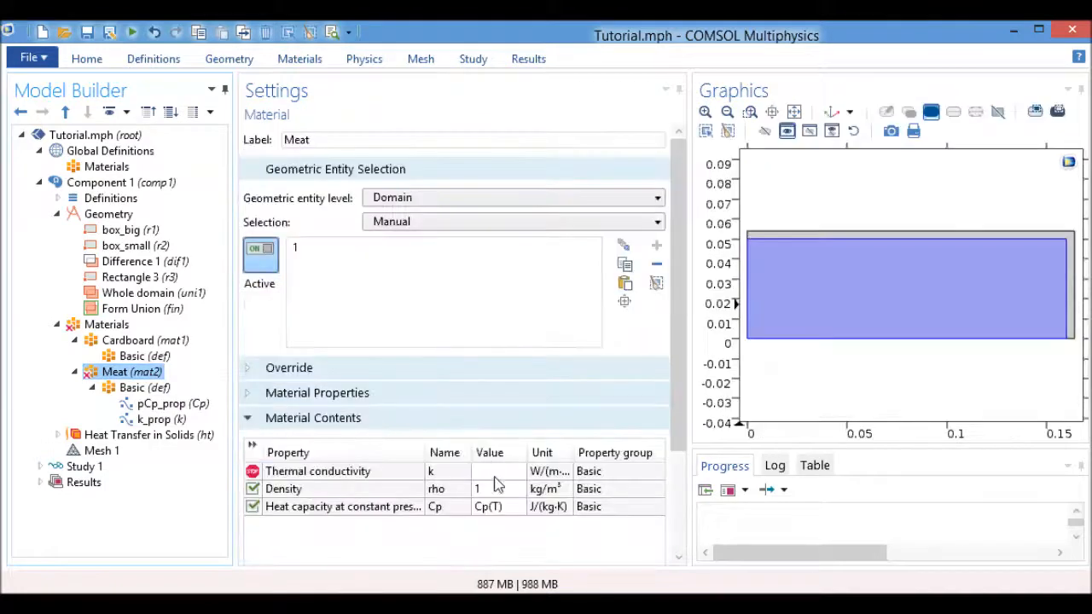
pyautogui.click(493, 471)
pyautogui.write('k(')
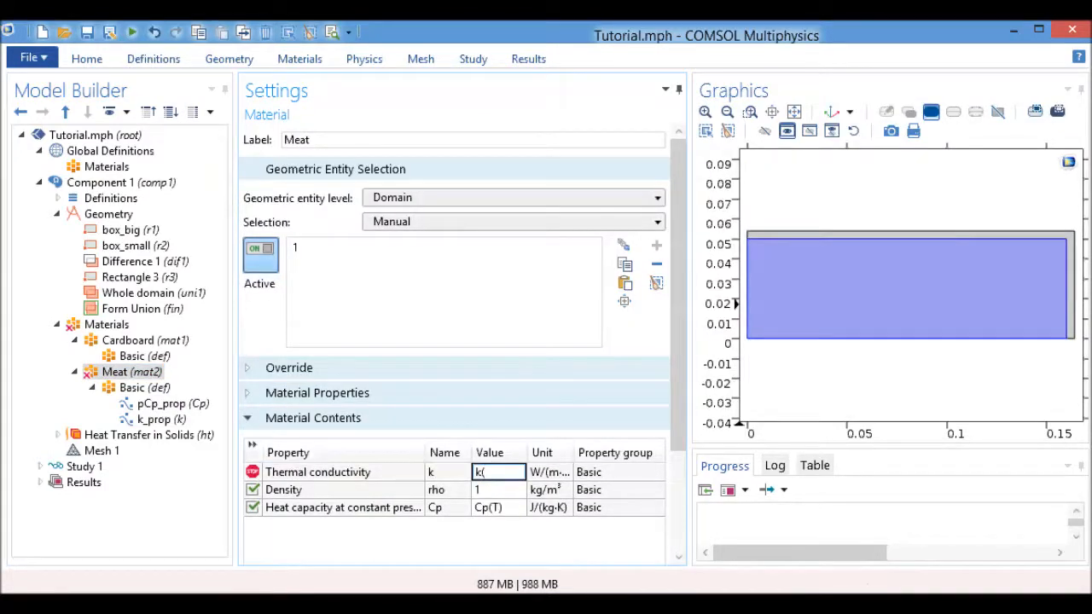
pyautogui.write('T)')
pyautogui.click(502, 493)
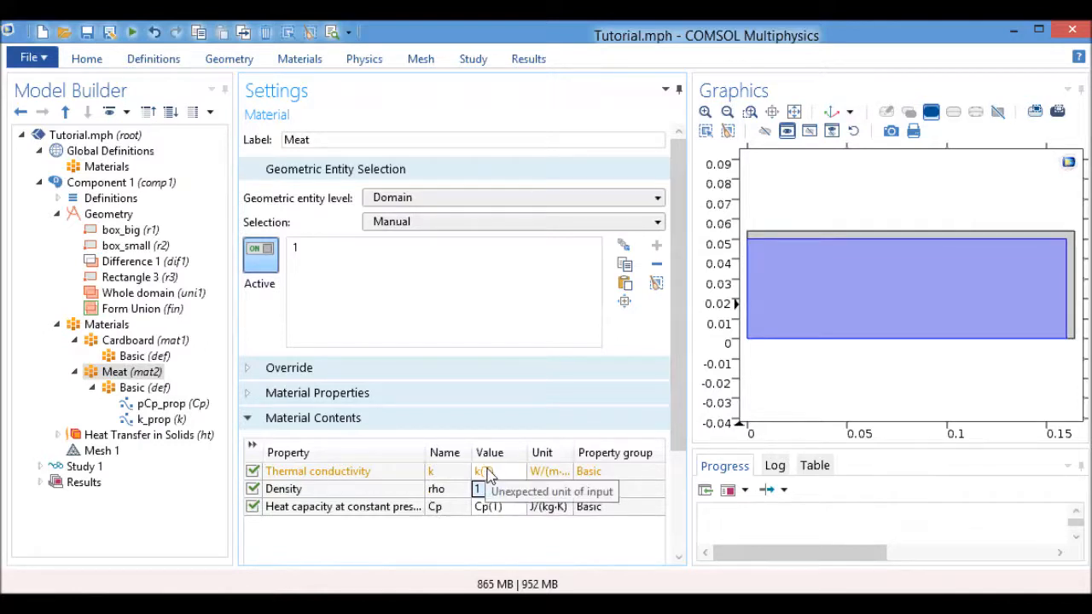
# Correct the k_prop function's argument unit to K and save the model.
pyautogui.click(159, 420)
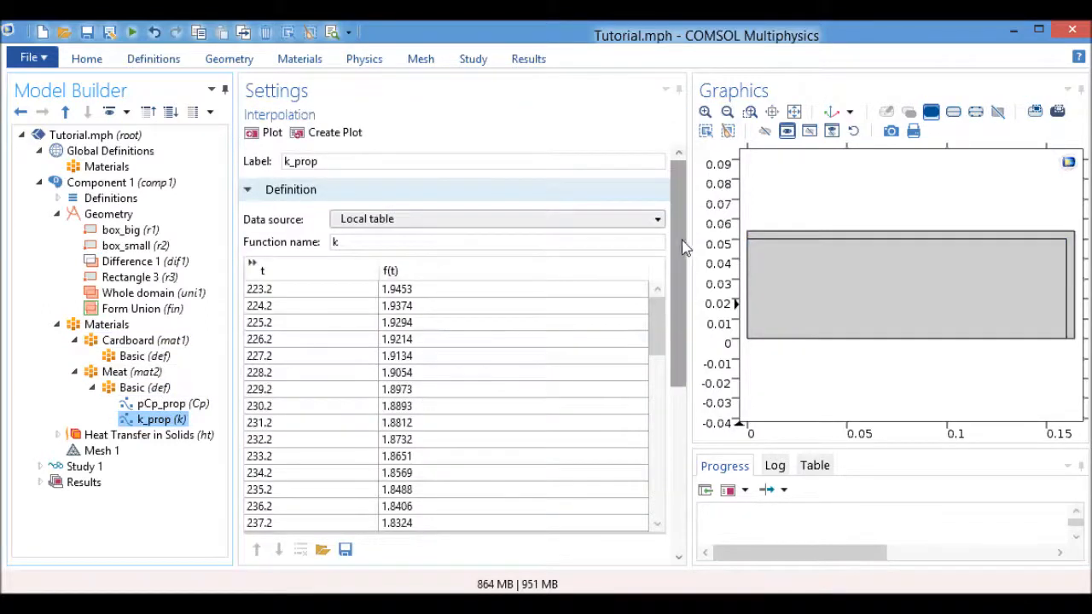
pyautogui.moveTo(679, 273); pyautogui.dragTo(682, 435)
pyautogui.moveTo(435, 500); pyautogui.dragTo(37, 482)
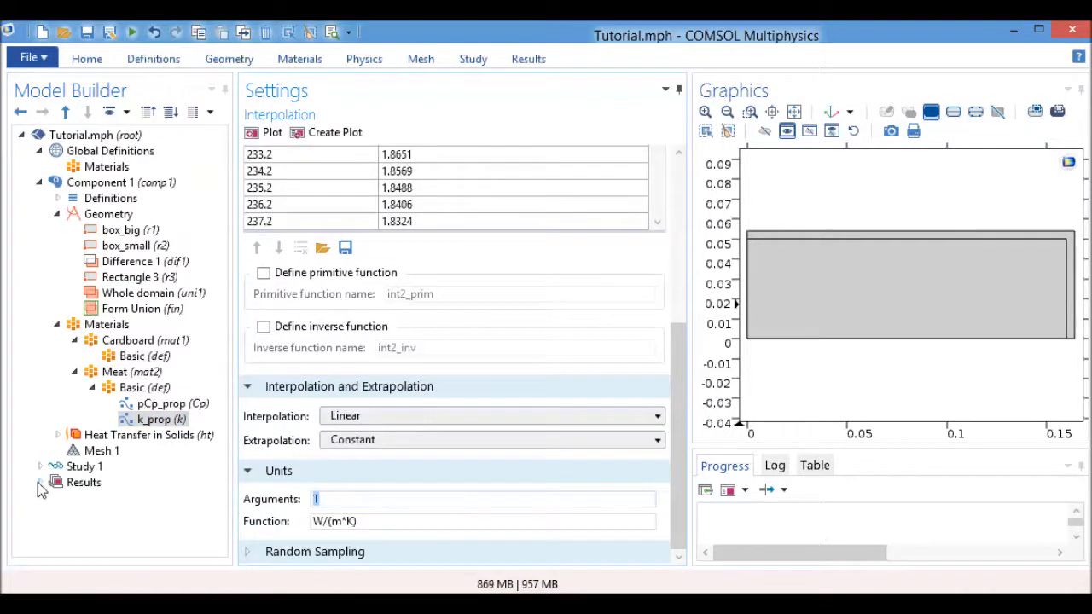
pyautogui.write('K')
pyautogui.click(136, 372)
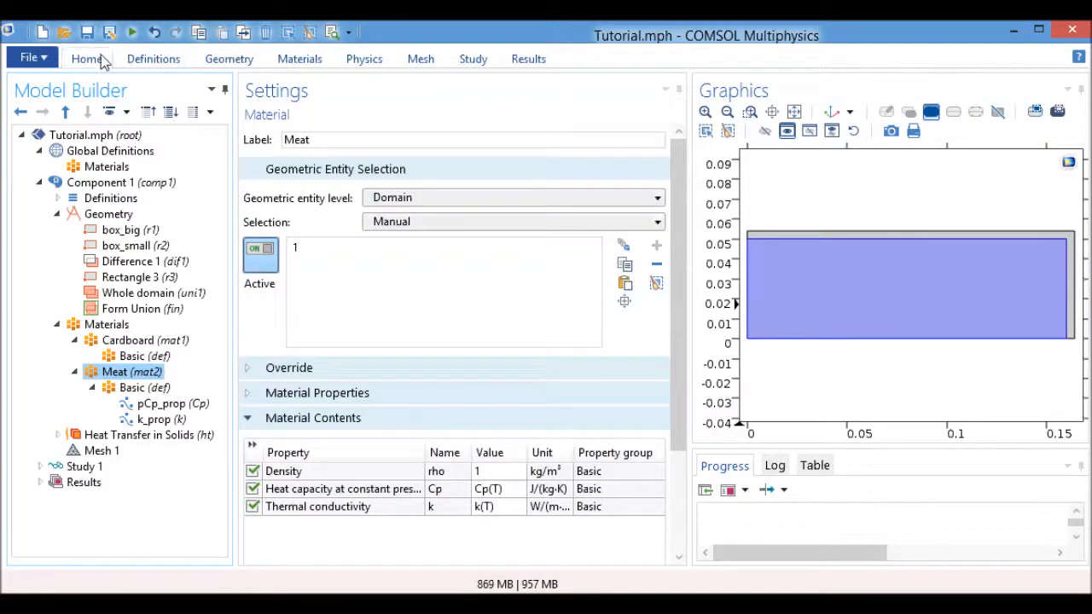
pyautogui.click(87, 32)
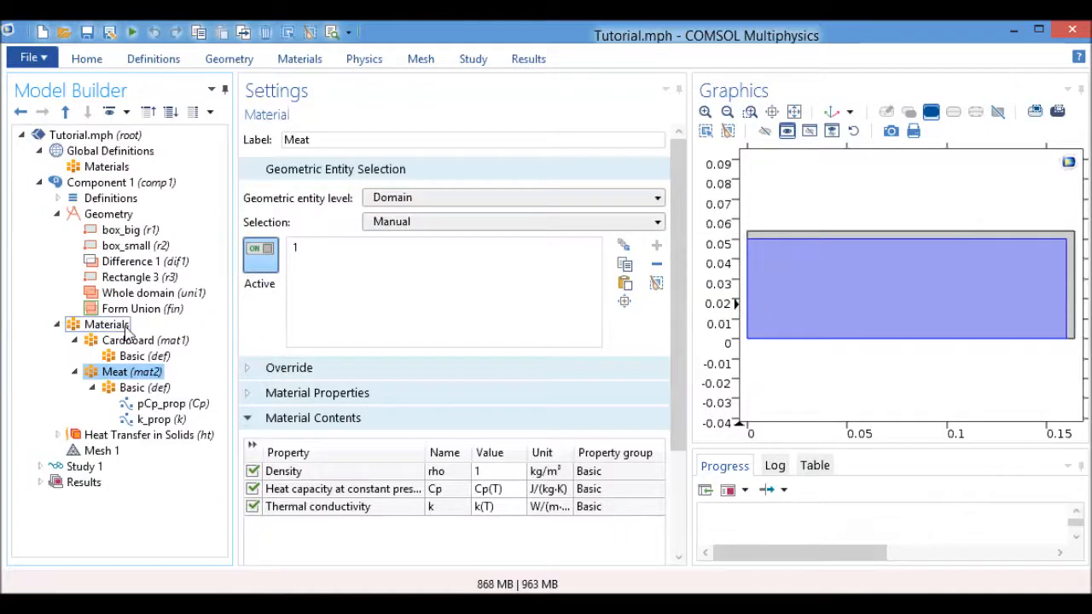
# Review the material overview and the domain assignments and properties of the Cardboard and Meat materials.
pyautogui.click(126, 325)
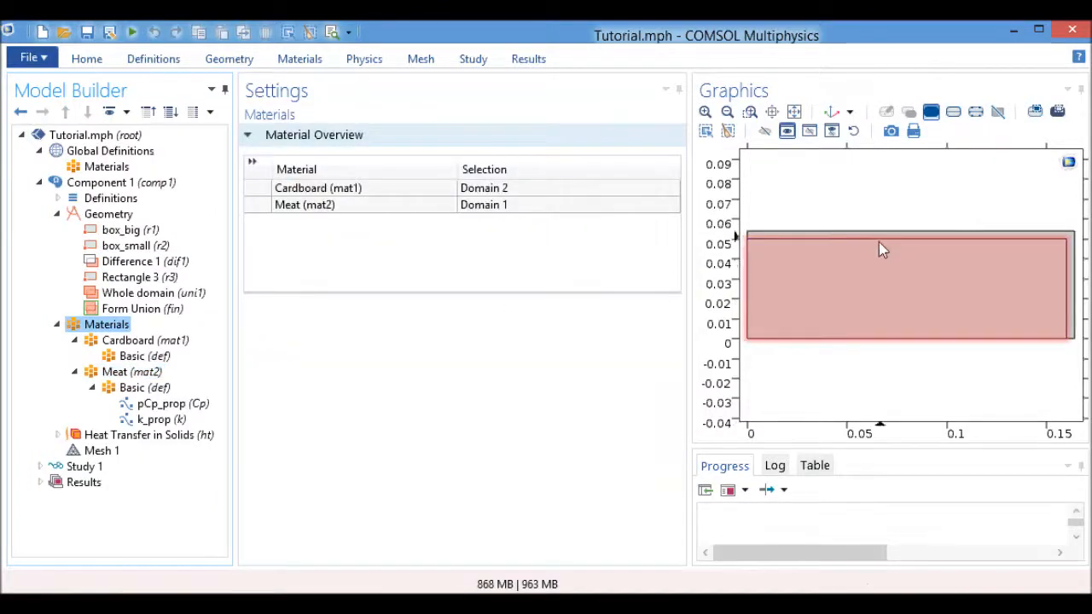
pyautogui.click(153, 340)
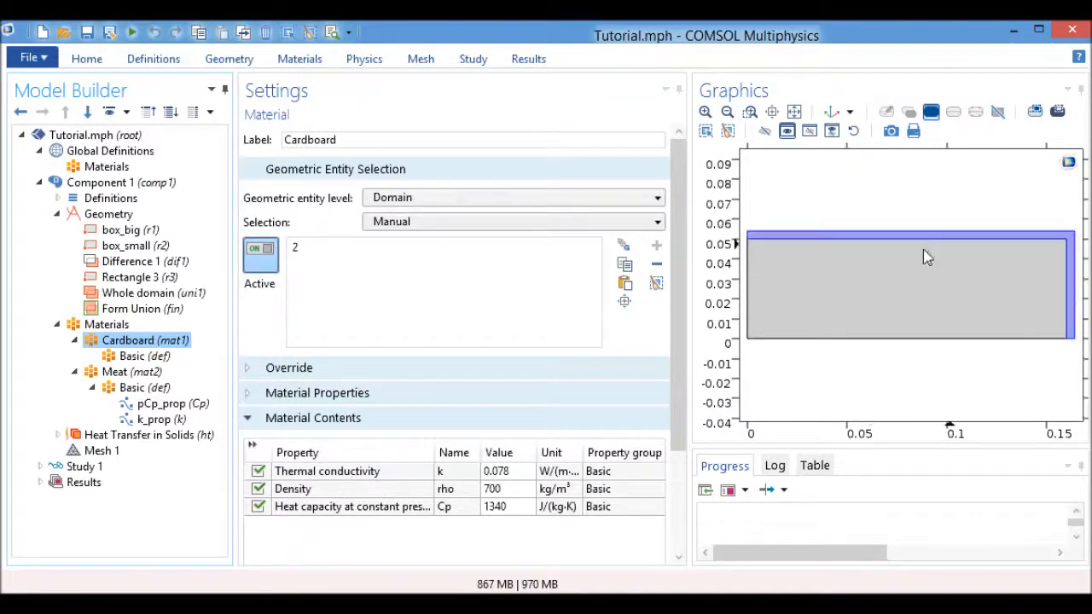
pyautogui.click(142, 374)
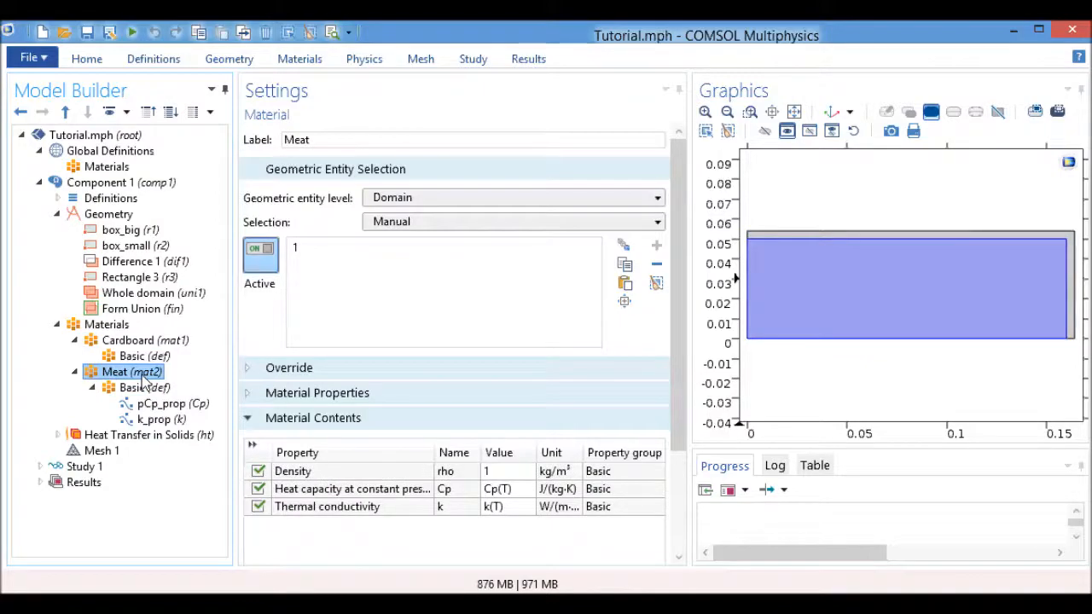